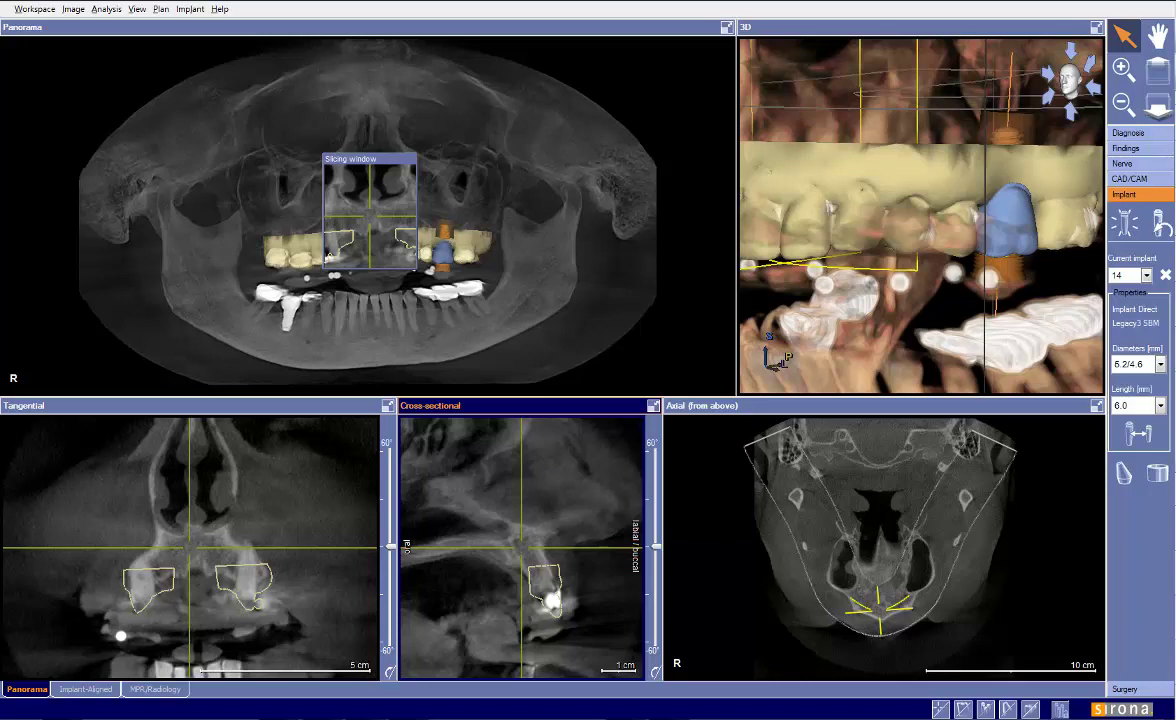
Examine the upper jaw around the site 14 implant in the 3D model and the panoramic image.
{"action": "left_click_drag", "start_coordinate": [745, 222], "coordinate": [811, 257]}
{"action": "mouse_move", "coordinate": [894, 224]}
{"action": "left_mouse_down"}
{"action": "mouse_move", "coordinate": [827, 228]}
{"action": "mouse_move", "coordinate": [992, 226]}
{"action": "mouse_move", "coordinate": [893, 255]}
{"action": "mouse_move", "coordinate": [951, 231]}
{"action": "mouse_move", "coordinate": [913, 223]}
{"action": "mouse_move", "coordinate": [992, 226]}
{"action": "mouse_move", "coordinate": [855, 210]}
{"action": "mouse_move", "coordinate": [910, 205]}
{"action": "mouse_move", "coordinate": [885, 208]}
{"action": "left_mouse_up"}
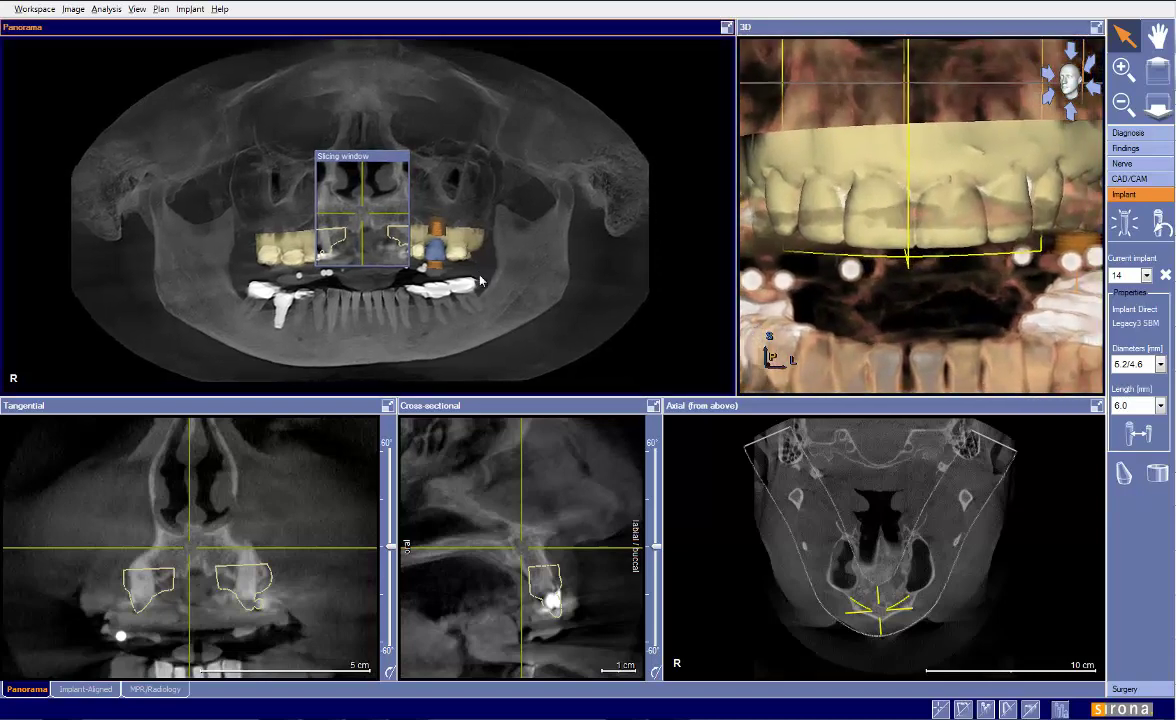
{"action": "scroll", "coordinate": [480, 273], "scroll_direction": "up", "scroll_amount": 2}
{"action": "left_click_drag", "start_coordinate": [480, 273], "coordinate": [505, 236]}
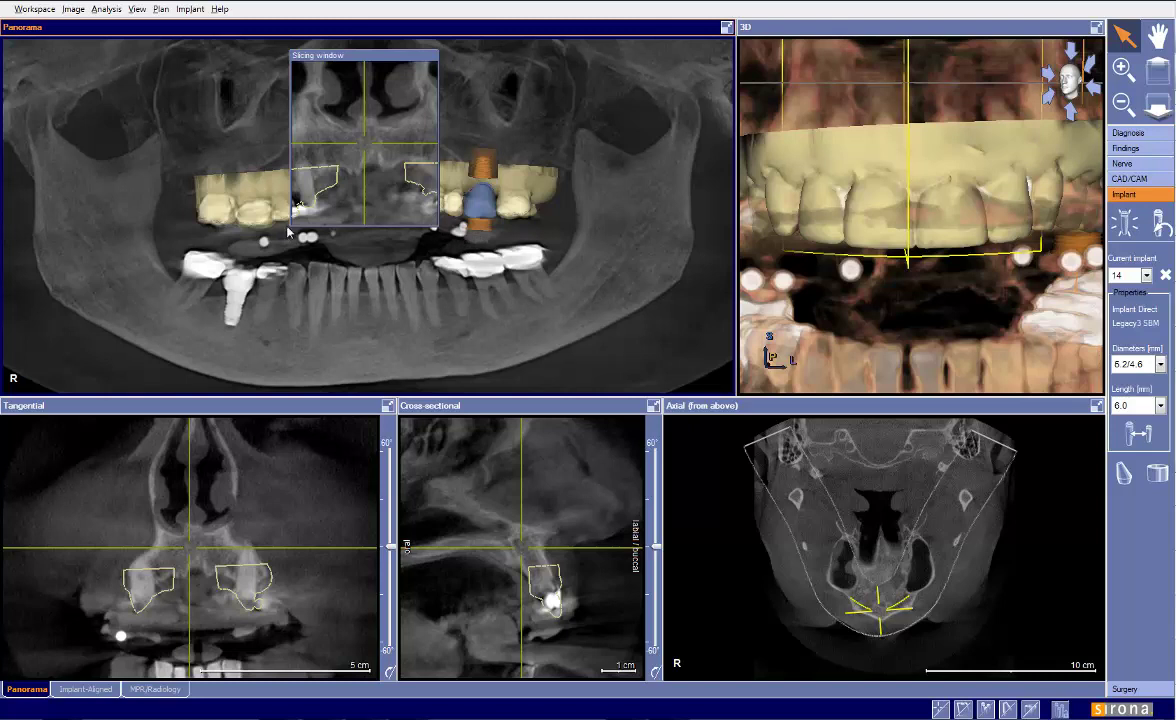
Hide the optical impression and crown, and move the slicing window clear of the upper teeth in the panoramic image.
{"action": "left_click", "coordinate": [1129, 181]}
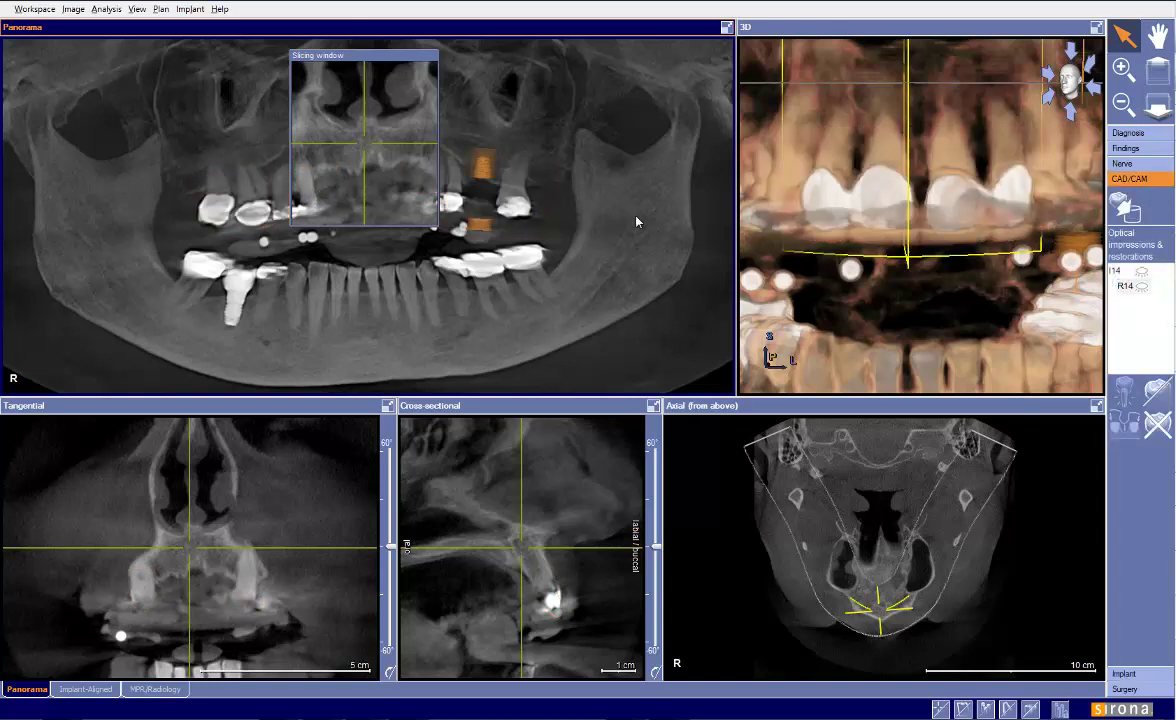
{"action": "left_click", "coordinate": [583, 198]}
{"action": "scroll", "coordinate": [425, 248], "scroll_direction": "up", "scroll_amount": 3}
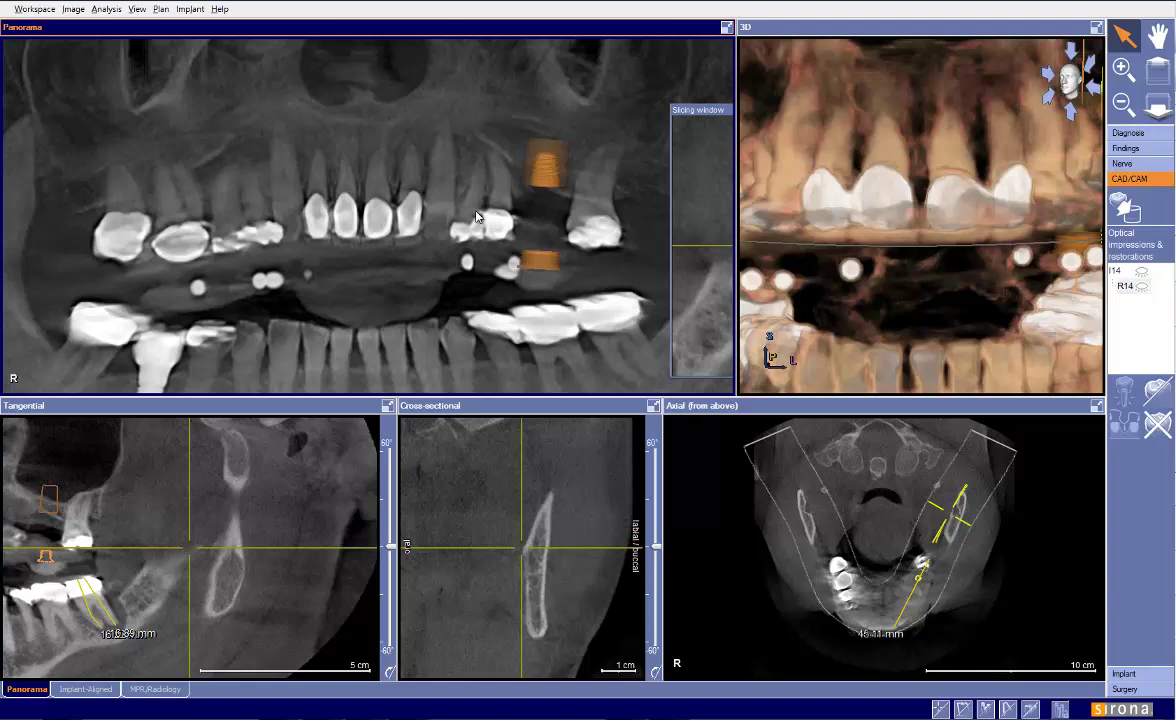
{"action": "middle_click_drag", "start_coordinate": [477, 216], "coordinate": [432, 195]}
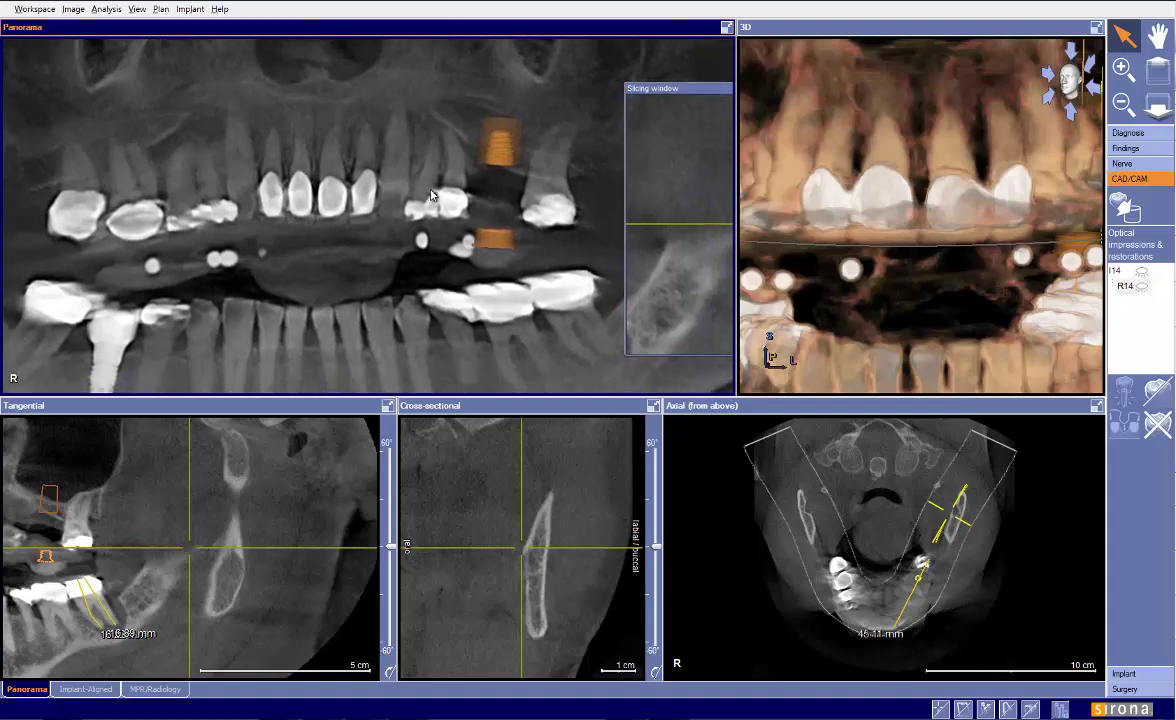
Show the optical impression with restoration R14 again, return to the implant tools, and enlarge the 3D view.
{"action": "left_click", "coordinate": [1126, 286]}
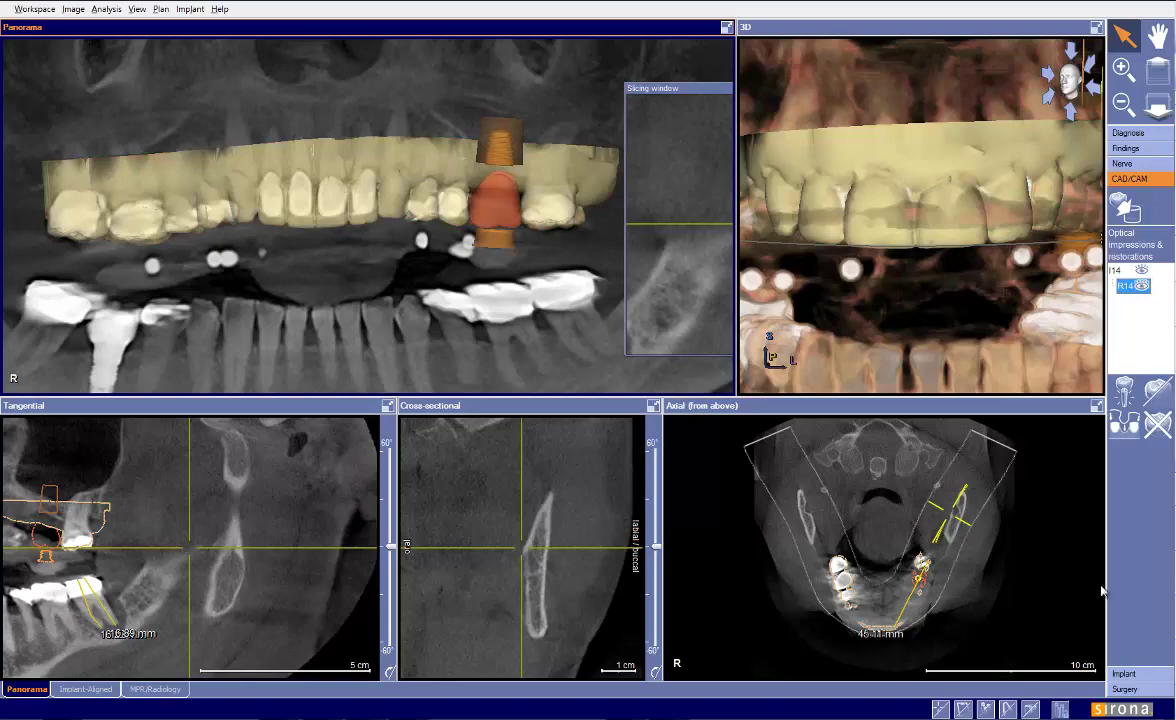
{"action": "left_click", "coordinate": [1075, 242]}
{"action": "left_click", "coordinate": [1096, 27]}
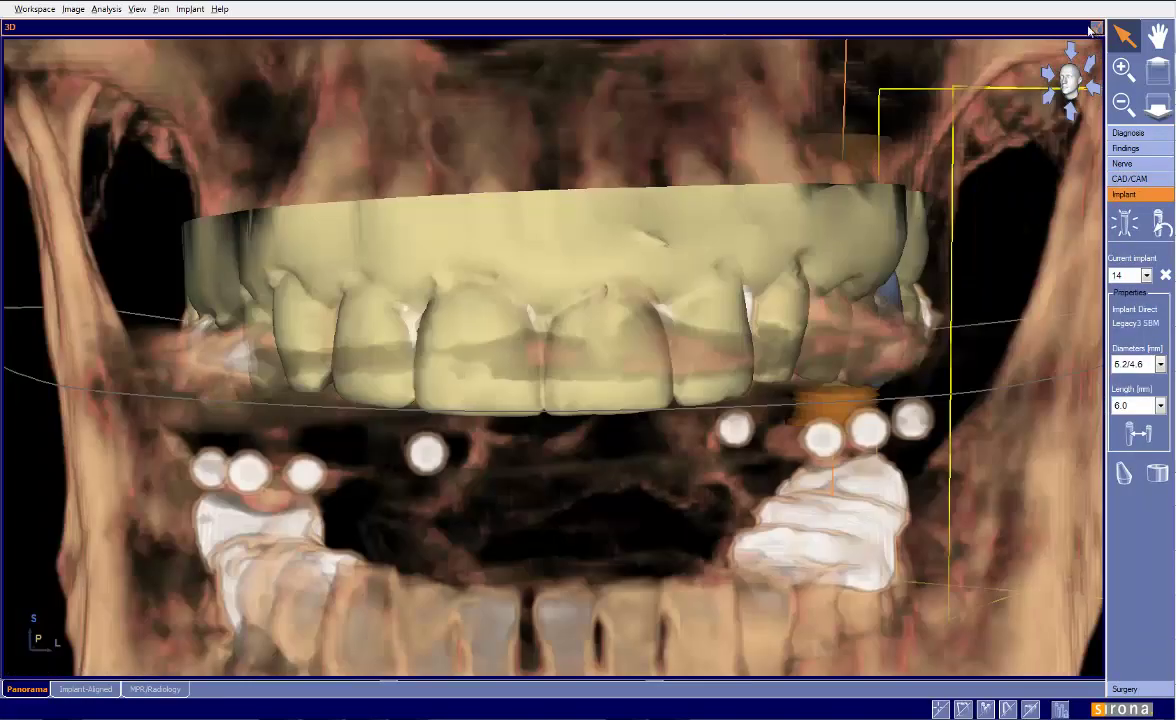
Examine the planned crown's upper margin against the gum line of the neighbouring teeth from the cheek side in 3D.
{"action": "left_click_drag", "start_coordinate": [703, 349], "coordinate": [641, 249]}
{"action": "mouse_move", "coordinate": [700, 273]}
{"action": "left_mouse_down"}
{"action": "mouse_move", "coordinate": [756, 255]}
{"action": "mouse_move", "coordinate": [698, 250]}
{"action": "left_mouse_up"}
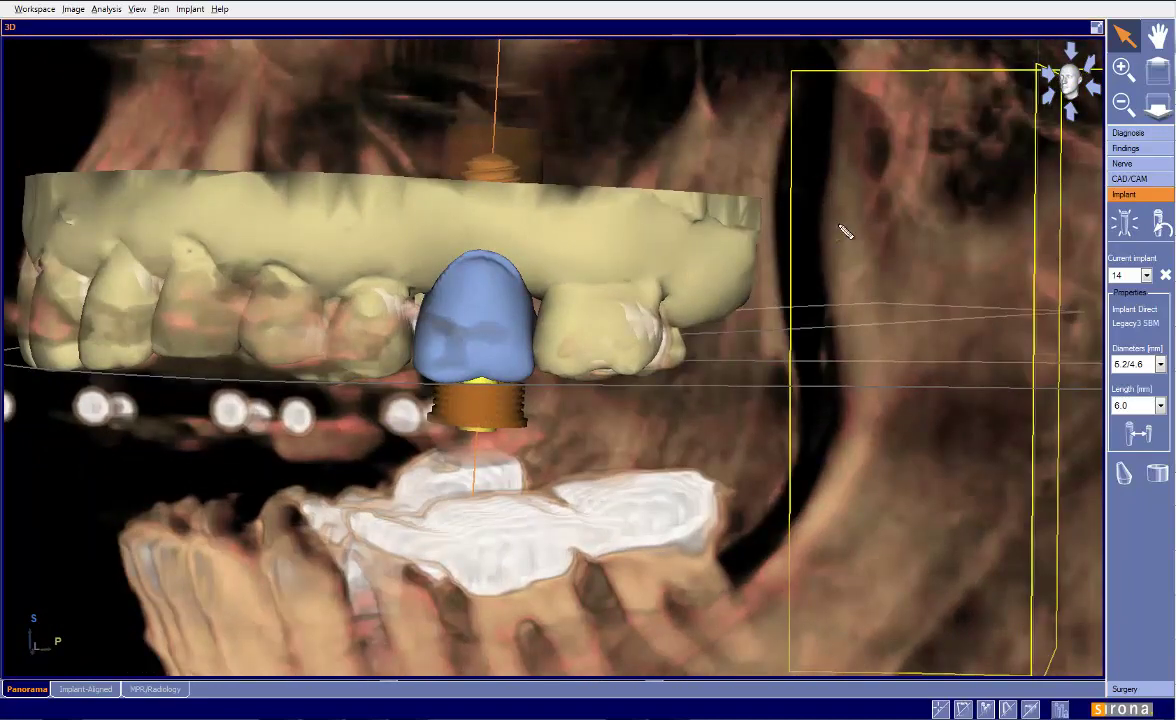
{"action": "mouse_move", "coordinate": [157, 277]}
{"action": "left_mouse_down"}
{"action": "mouse_move", "coordinate": [170, 236]}
{"action": "mouse_move", "coordinate": [198, 242]}
{"action": "mouse_move", "coordinate": [240, 284]}
{"action": "mouse_move", "coordinate": [258, 264]}
{"action": "mouse_move", "coordinate": [285, 264]}
{"action": "mouse_move", "coordinate": [322, 293]}
{"action": "mouse_move", "coordinate": [446, 281]}
{"action": "mouse_move", "coordinate": [480, 256]}
{"action": "mouse_move", "coordinate": [547, 297]}
{"action": "mouse_move", "coordinate": [670, 285]}
{"action": "left_mouse_up"}
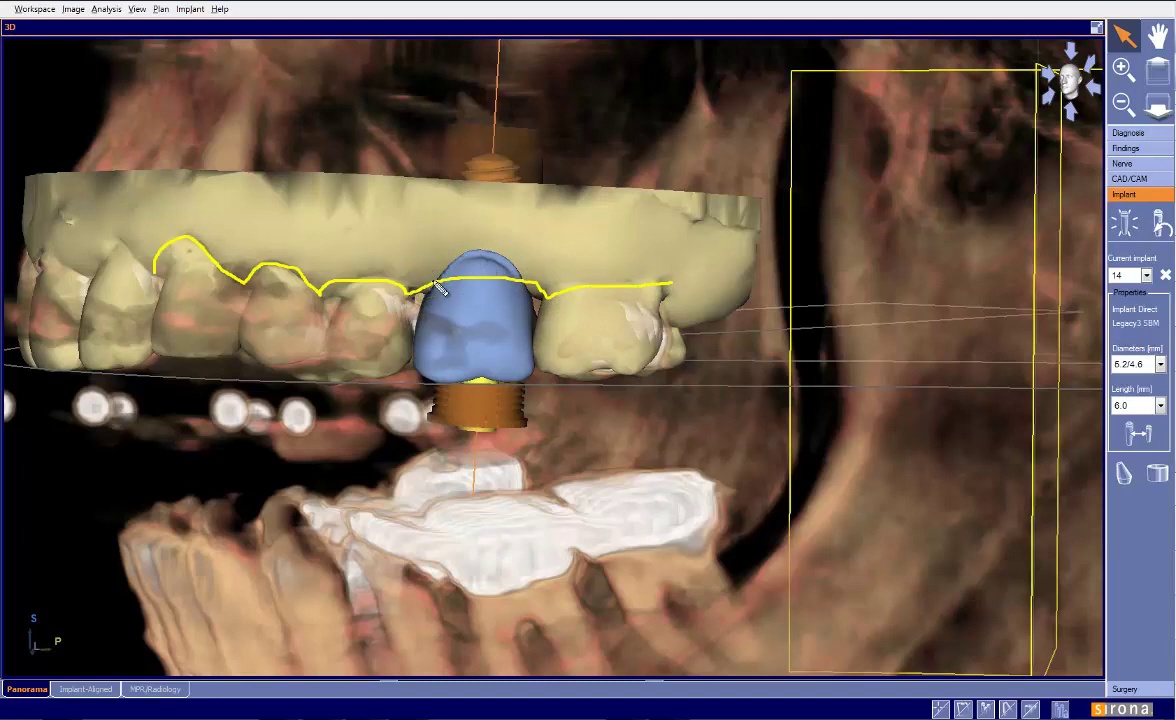
{"action": "mouse_move", "coordinate": [443, 262]}
{"action": "left_mouse_down"}
{"action": "mouse_move", "coordinate": [495, 255]}
{"action": "mouse_move", "coordinate": [517, 281]}
{"action": "mouse_move", "coordinate": [482, 256]}
{"action": "mouse_move", "coordinate": [430, 252]}
{"action": "mouse_move", "coordinate": [468, 271]}
{"action": "mouse_move", "coordinate": [452, 256]}
{"action": "mouse_move", "coordinate": [478, 242]}
{"action": "left_mouse_up"}
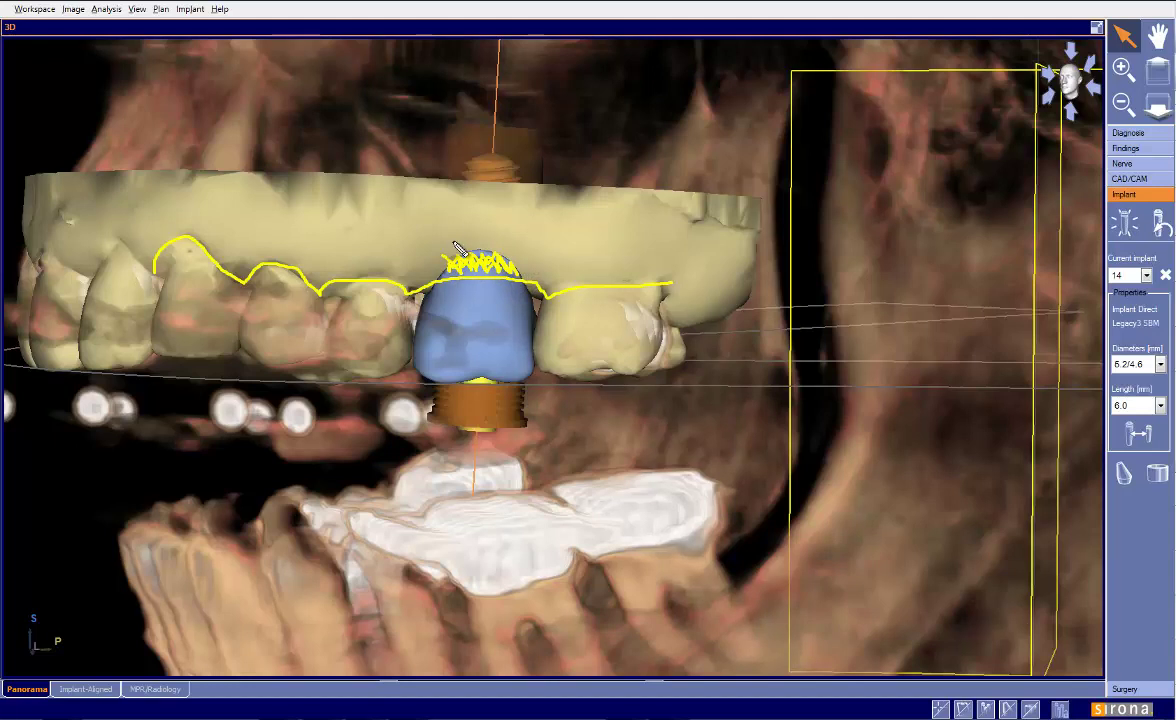
Clip the 3D volume along the active slice and restore the multi-view layout.
{"action": "right_click", "coordinate": [531, 317]}
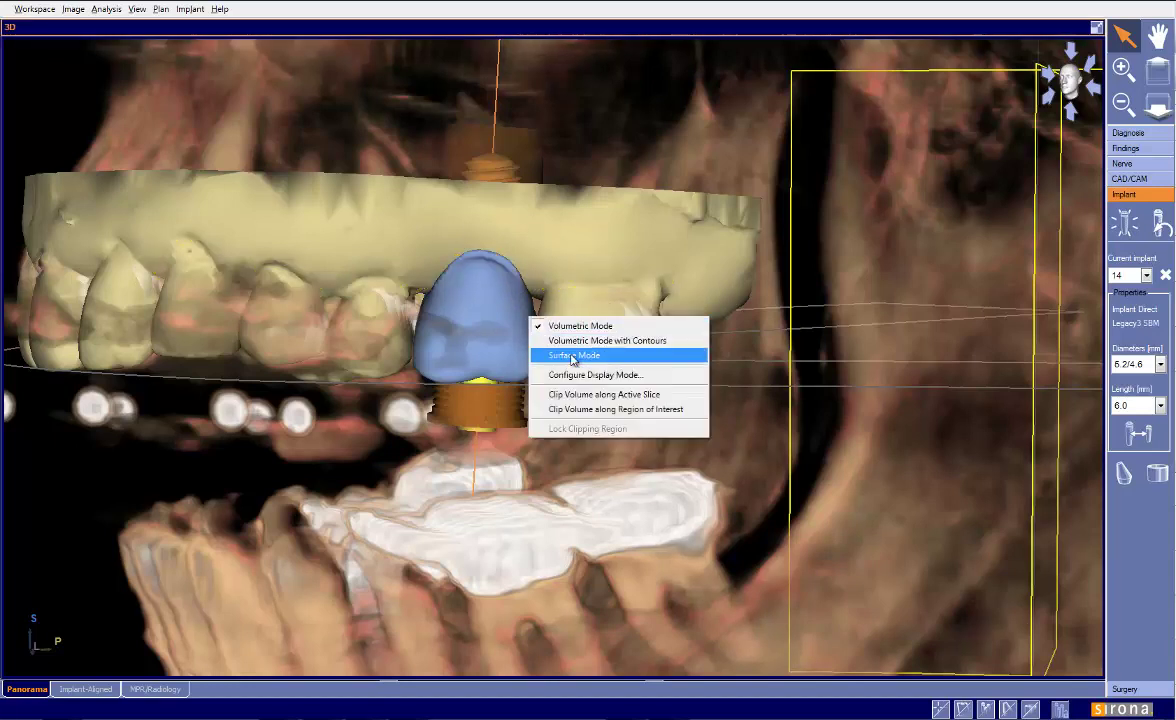
{"action": "left_click", "coordinate": [604, 394]}
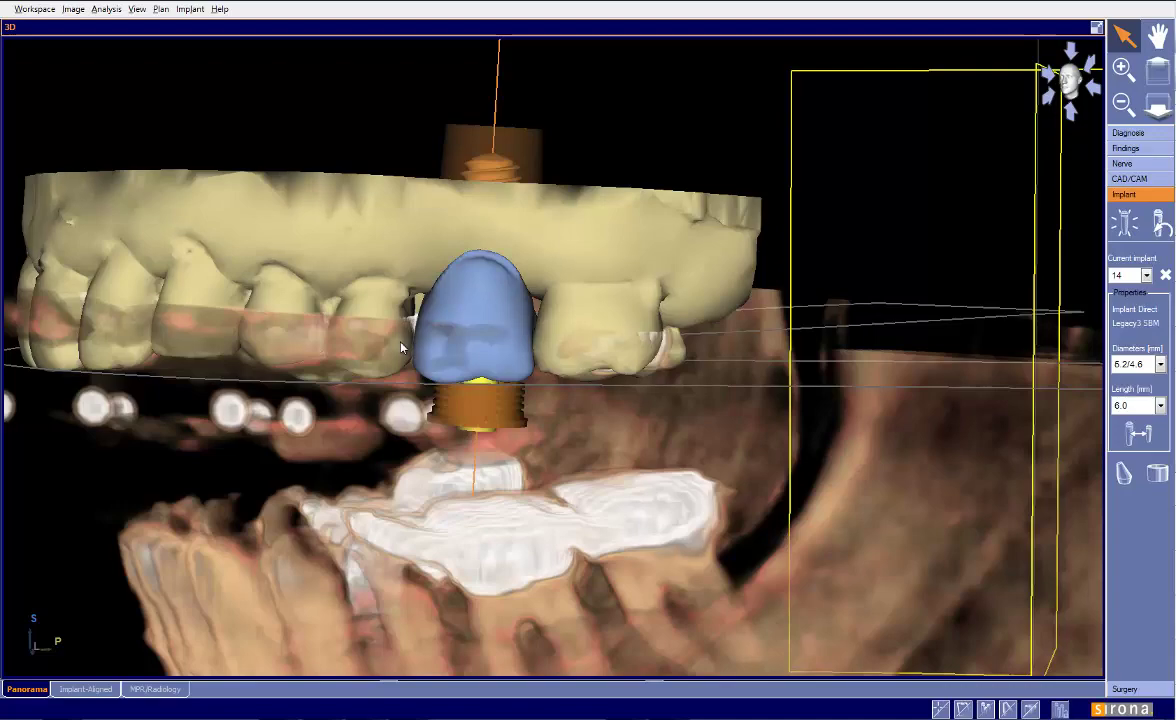
{"action": "left_click", "coordinate": [1096, 28]}
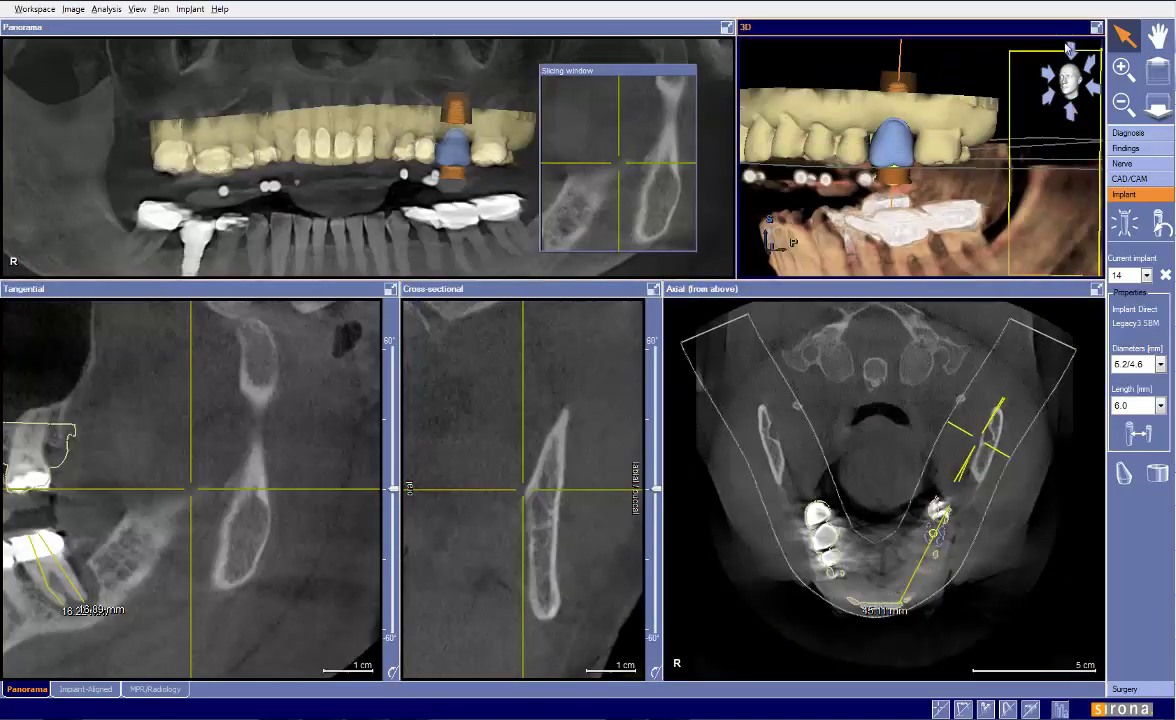
Examine the implant axis and planned crown from the biting surface and the palatal side in the enlarged 3D view.
{"action": "left_click", "coordinate": [1096, 28]}
{"action": "left_click_drag", "start_coordinate": [363, 321], "coordinate": [365, 348]}
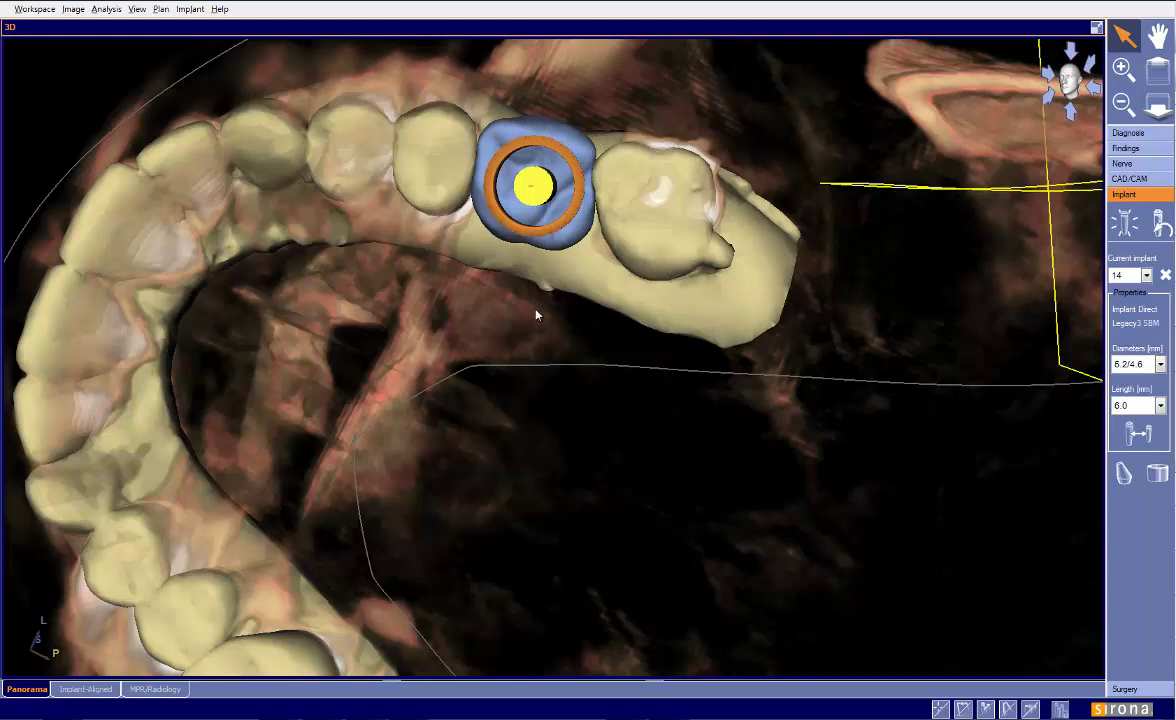
{"action": "left_click_drag", "start_coordinate": [525, 210], "coordinate": [643, 231]}
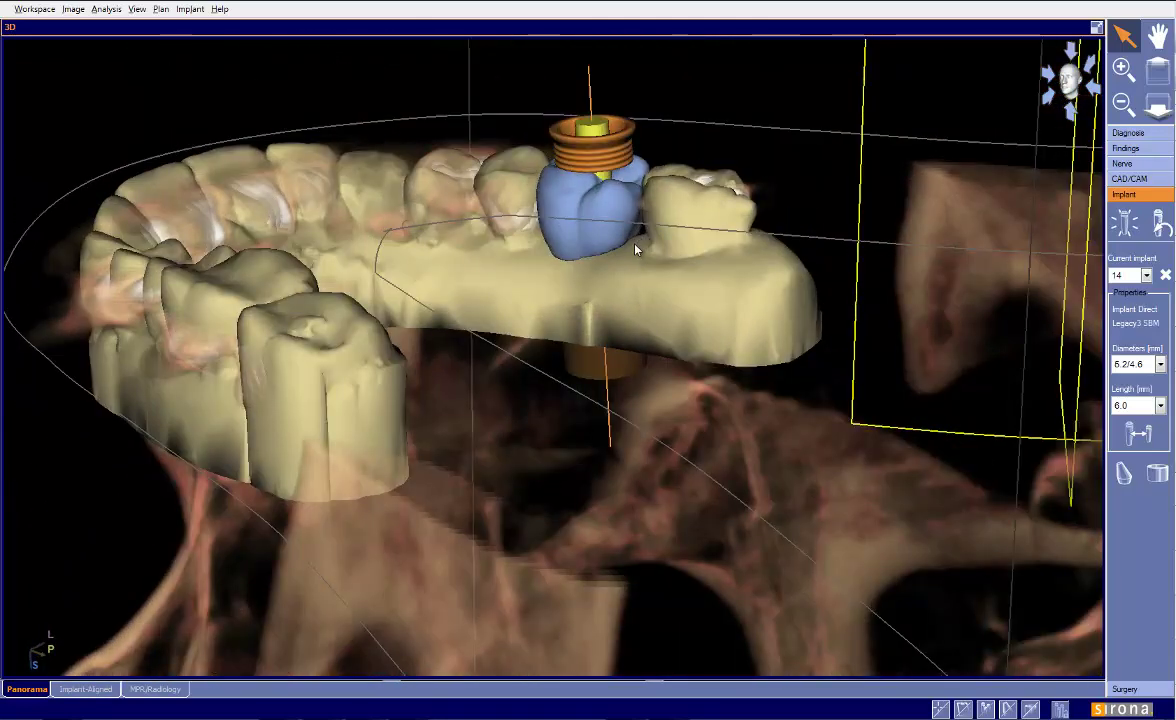
{"action": "left_click_drag", "start_coordinate": [602, 258], "coordinate": [440, 200]}
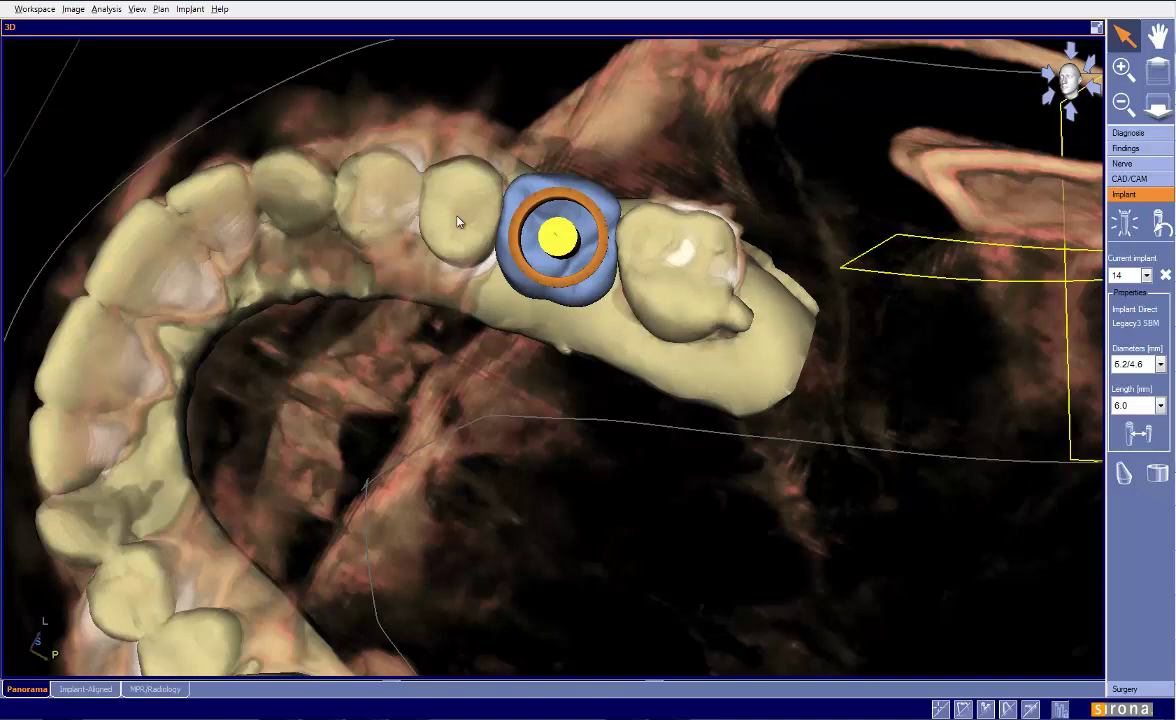
{"action": "left_click", "coordinate": [1097, 27]}
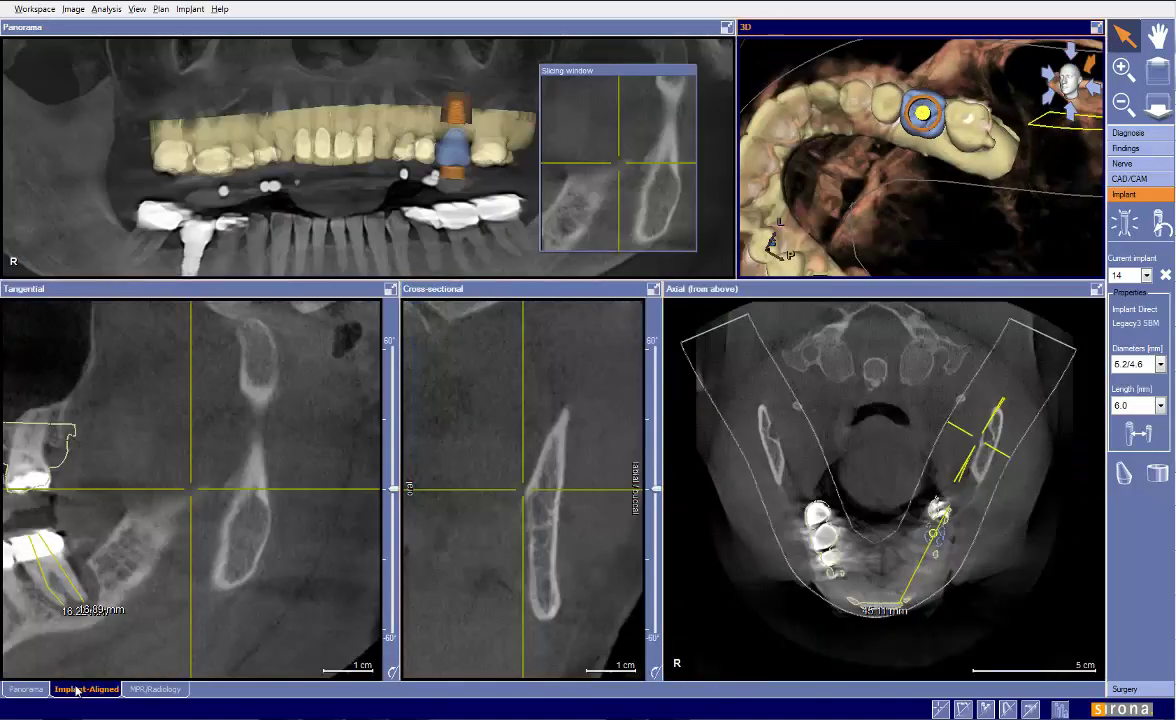
Switch to the implant-aligned layout and examine the implant and crown outline in the cross-sectional, axial and 3D views.
{"action": "left_click", "coordinate": [86, 689]}
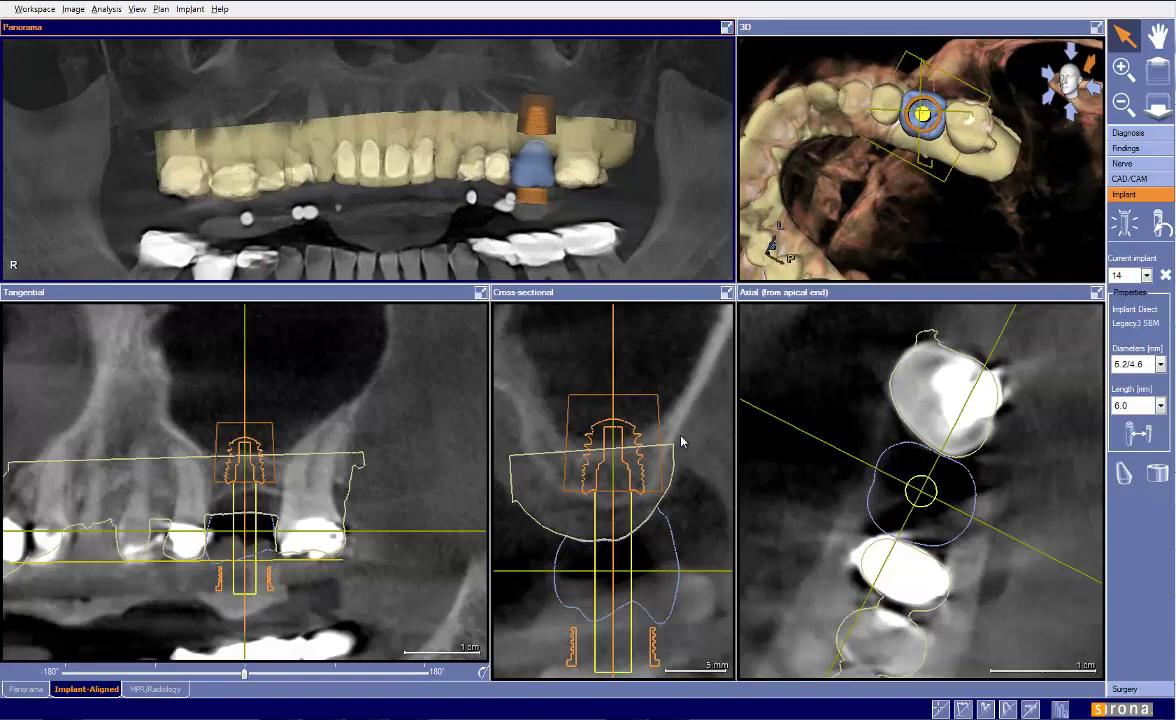
{"action": "left_click", "coordinate": [629, 406]}
{"action": "scroll", "coordinate": [680, 432], "scroll_direction": "down", "scroll_amount": 2}
{"action": "left_click", "coordinate": [870, 182]}
{"action": "left_click", "coordinate": [905, 221]}
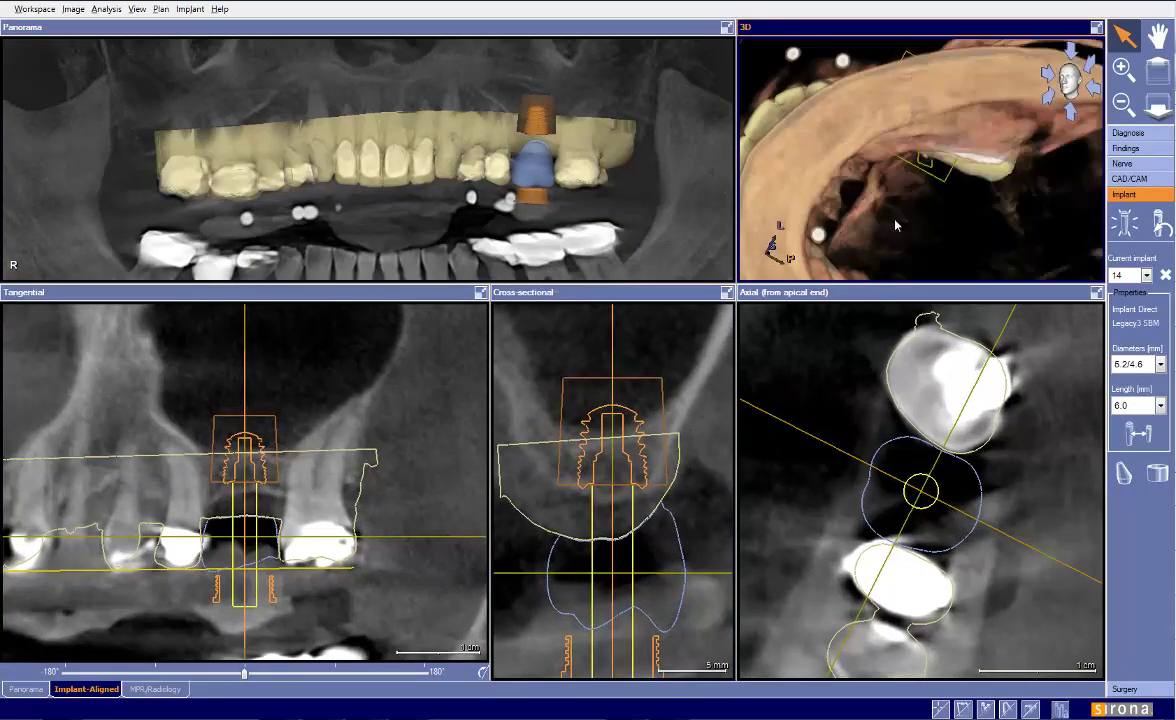
{"action": "scroll", "coordinate": [540, 432], "scroll_direction": "down", "scroll_amount": 2}
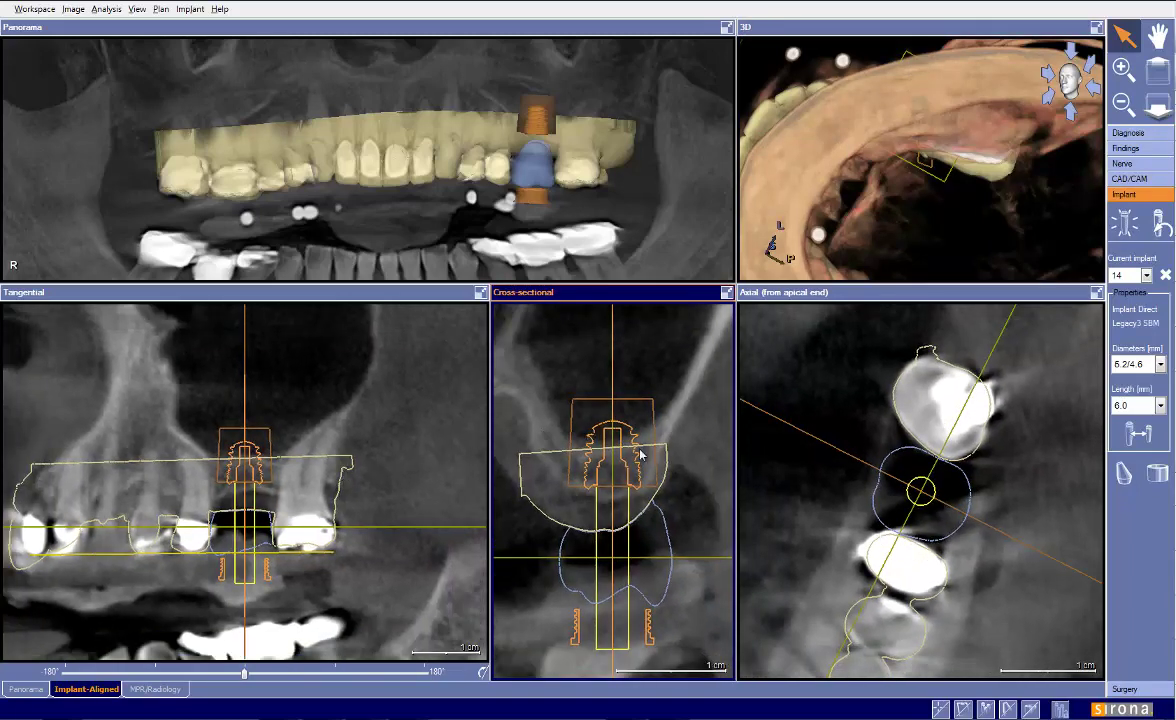
{"action": "left_click_drag", "start_coordinate": [790, 488], "coordinate": [795, 496]}
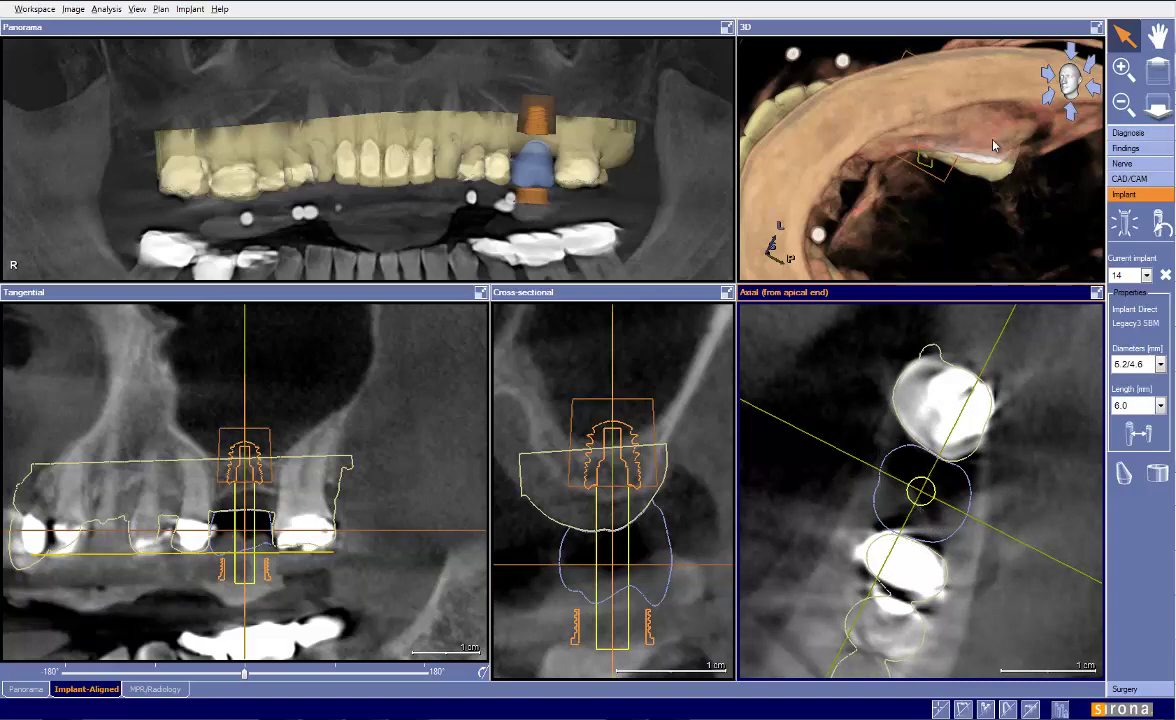
{"action": "mouse_move", "coordinate": [969, 124]}
{"action": "left_mouse_down"}
{"action": "mouse_move", "coordinate": [962, 155]}
{"action": "mouse_move", "coordinate": [962, 142]}
{"action": "left_mouse_up"}
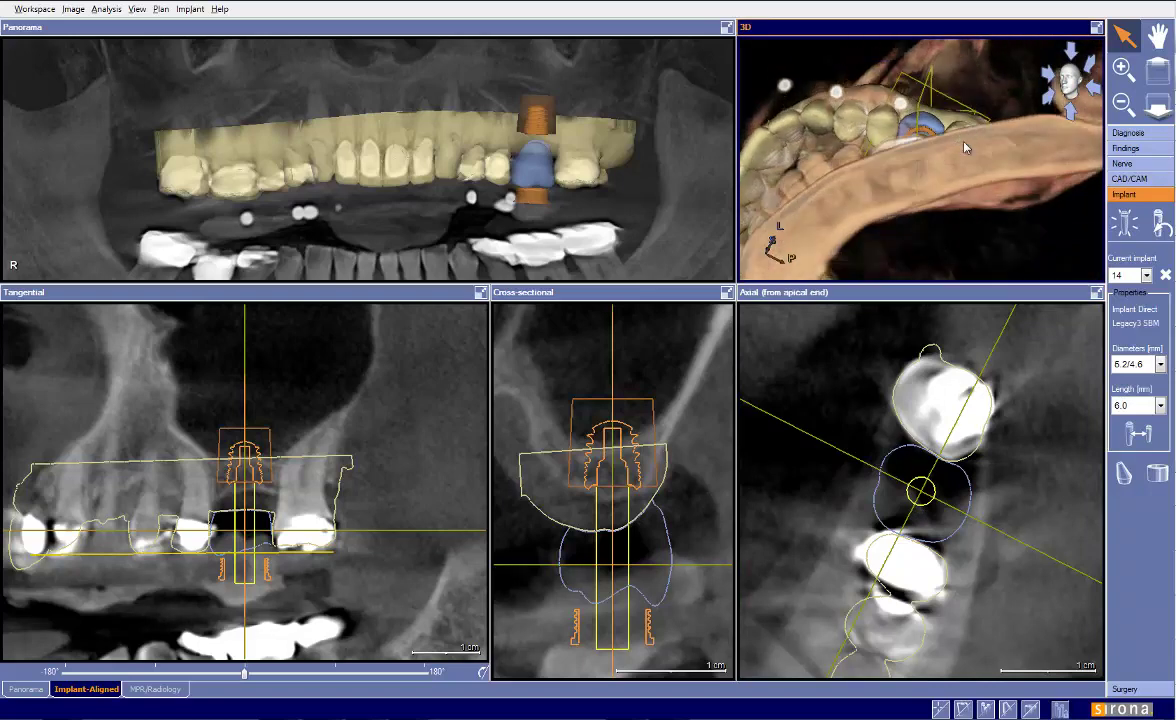
{"action": "left_click", "coordinate": [915, 297]}
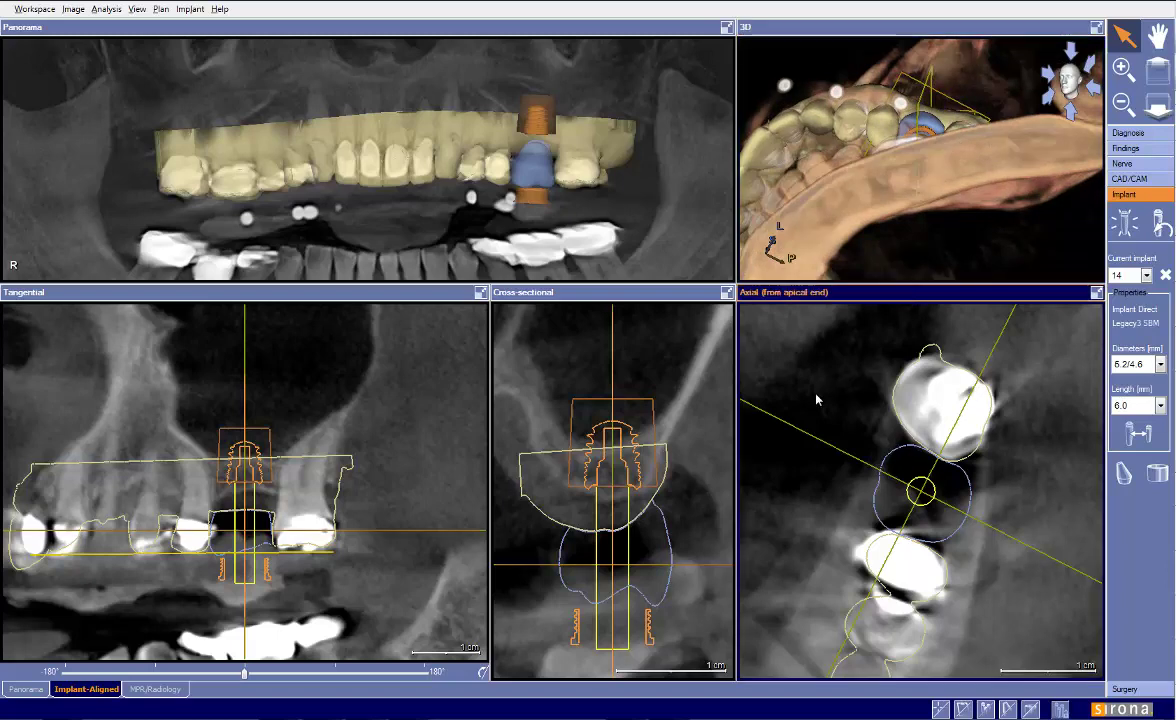
{"action": "left_click", "coordinate": [660, 444]}
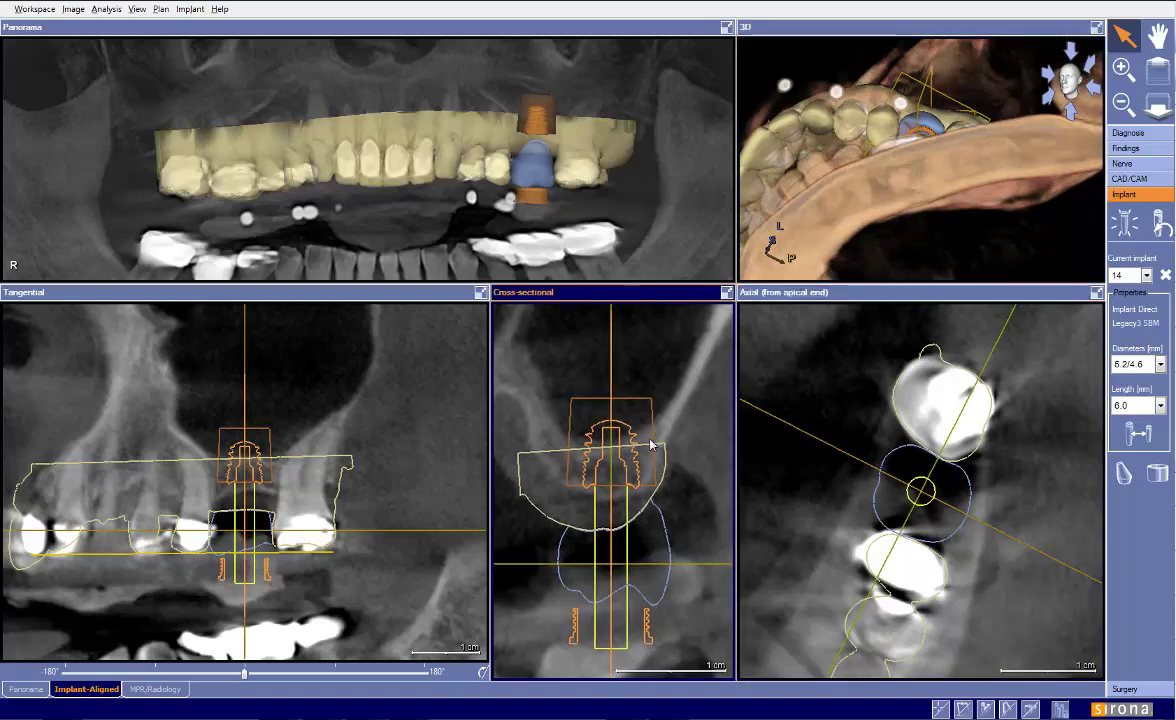
{"action": "scroll", "coordinate": [655, 450], "scroll_direction": "up", "scroll_amount": 2}
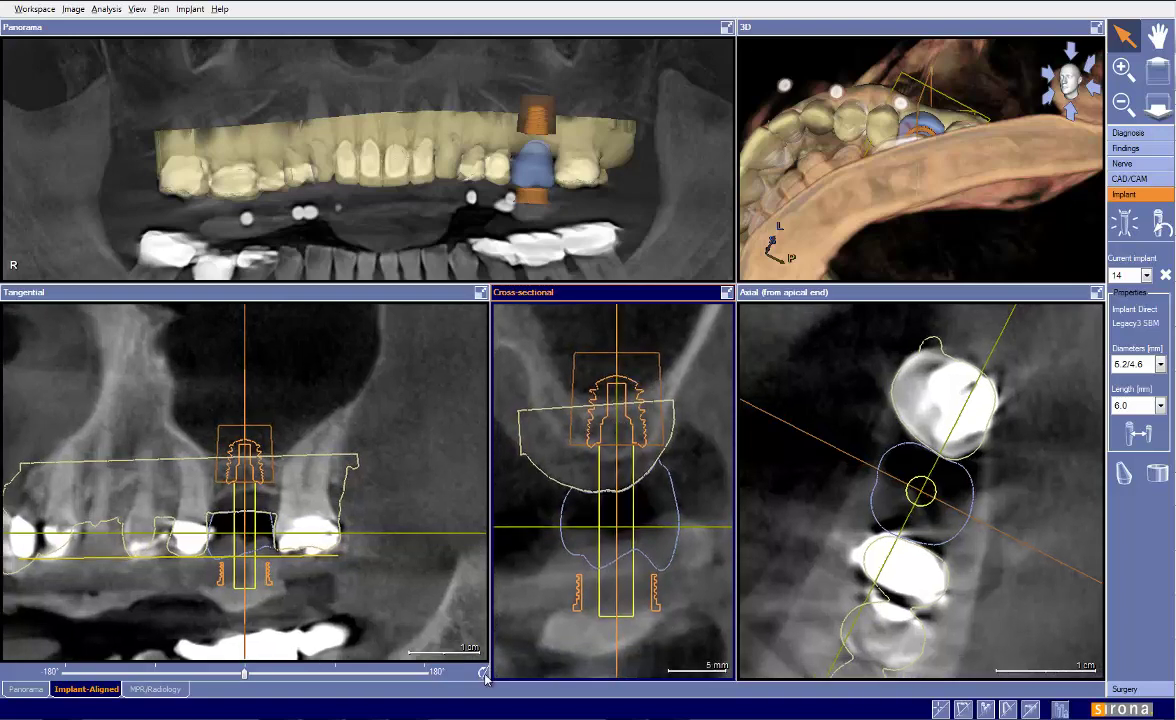
Shift implant 14 slightly in the cross-section and fine-tune its tilt in the cross-sectional and tangential views relative to the crown.
{"action": "left_click", "coordinate": [450, 624]}
{"action": "left_click_drag", "start_coordinate": [641, 416], "coordinate": [631, 416]}
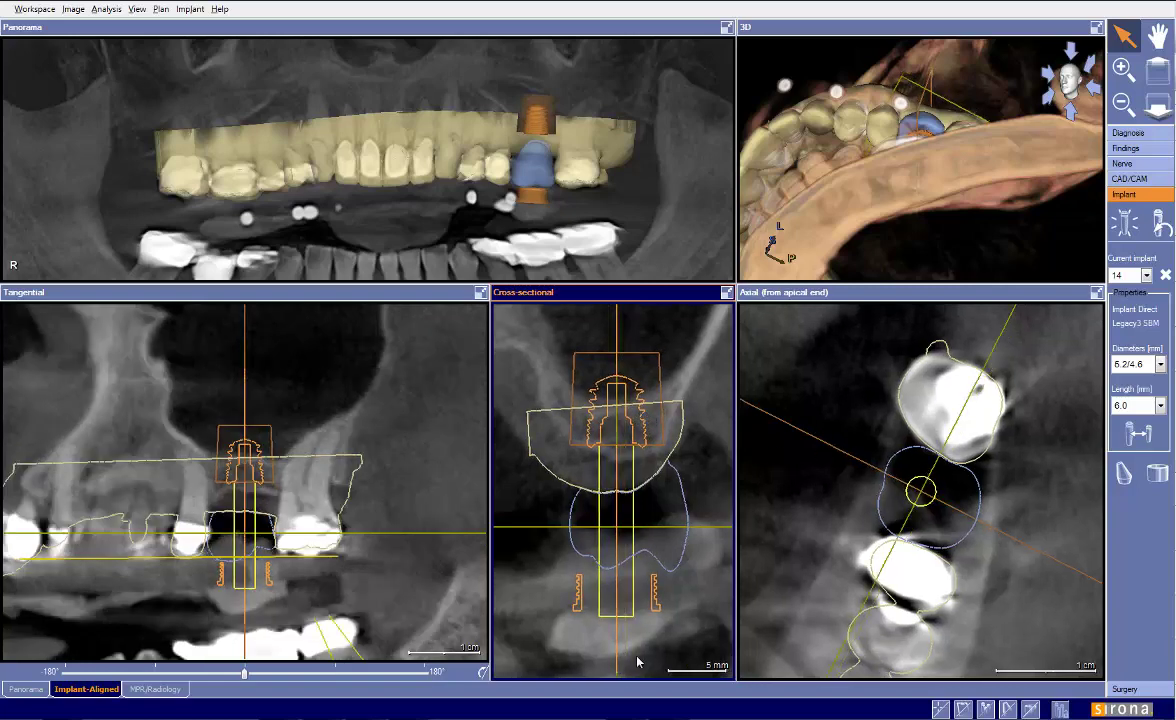
{"action": "left_click_drag", "start_coordinate": [621, 636], "coordinate": [620, 640]}
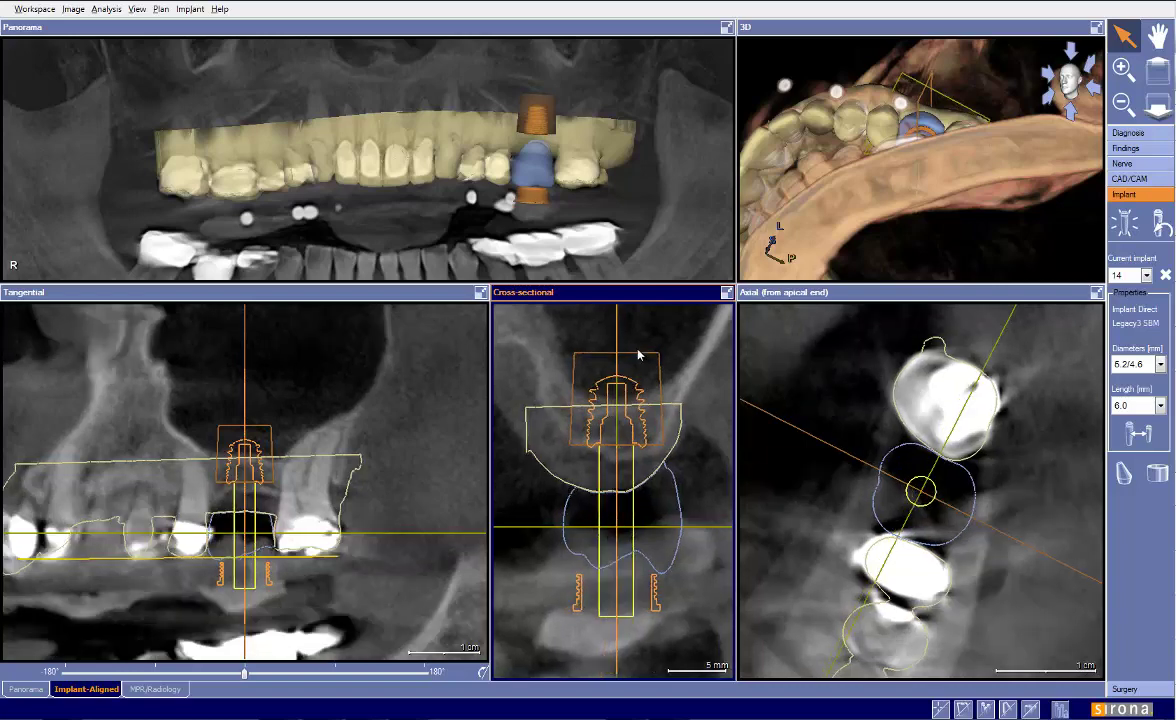
{"action": "left_click_drag", "start_coordinate": [616, 328], "coordinate": [609, 324]}
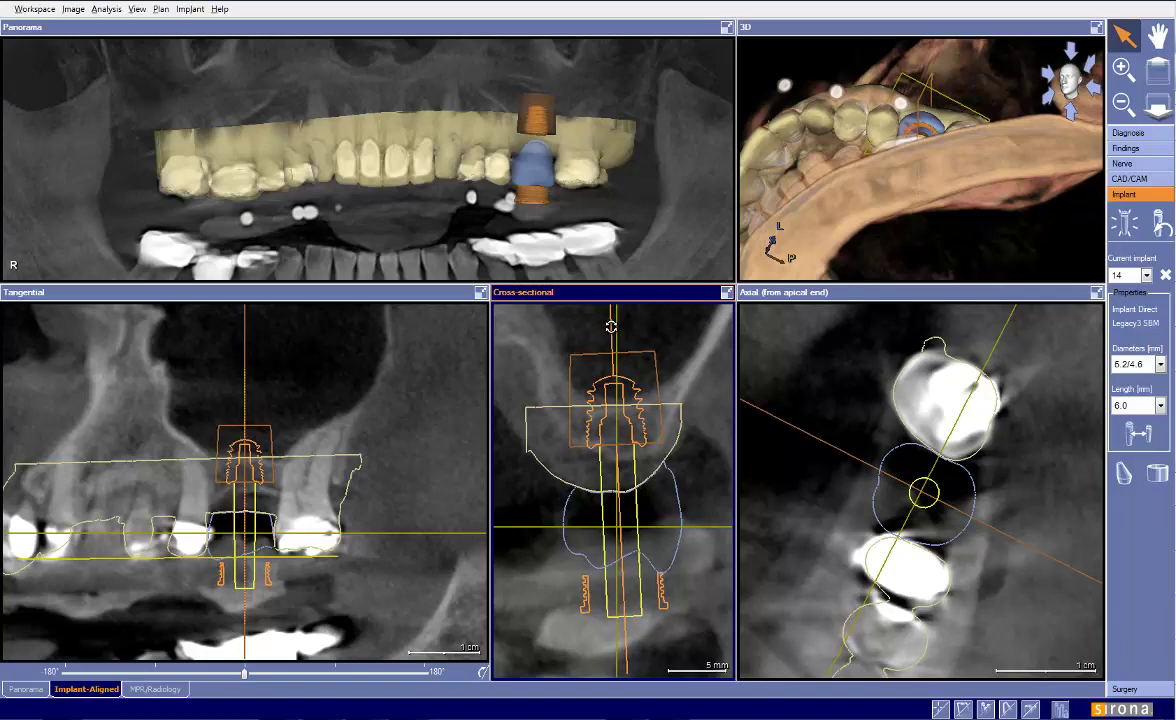
{"action": "left_click", "coordinate": [244, 602]}
{"action": "left_click_drag", "start_coordinate": [244, 602], "coordinate": [242, 600]}
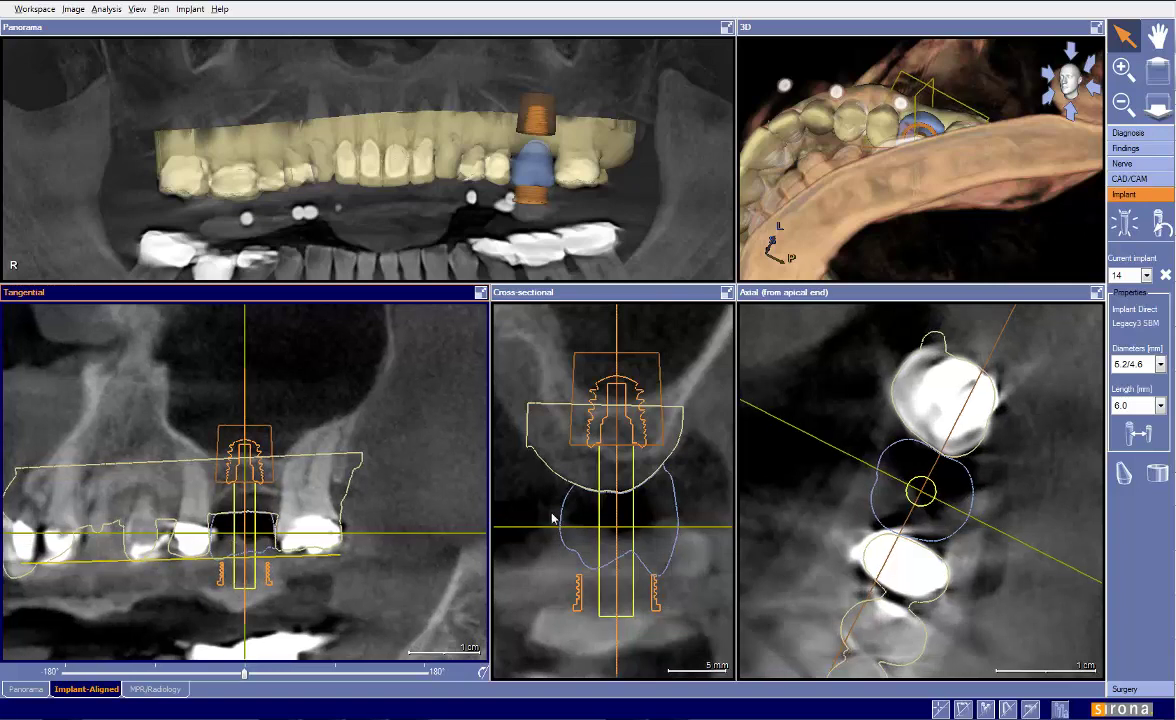
{"action": "left_click", "coordinate": [617, 428]}
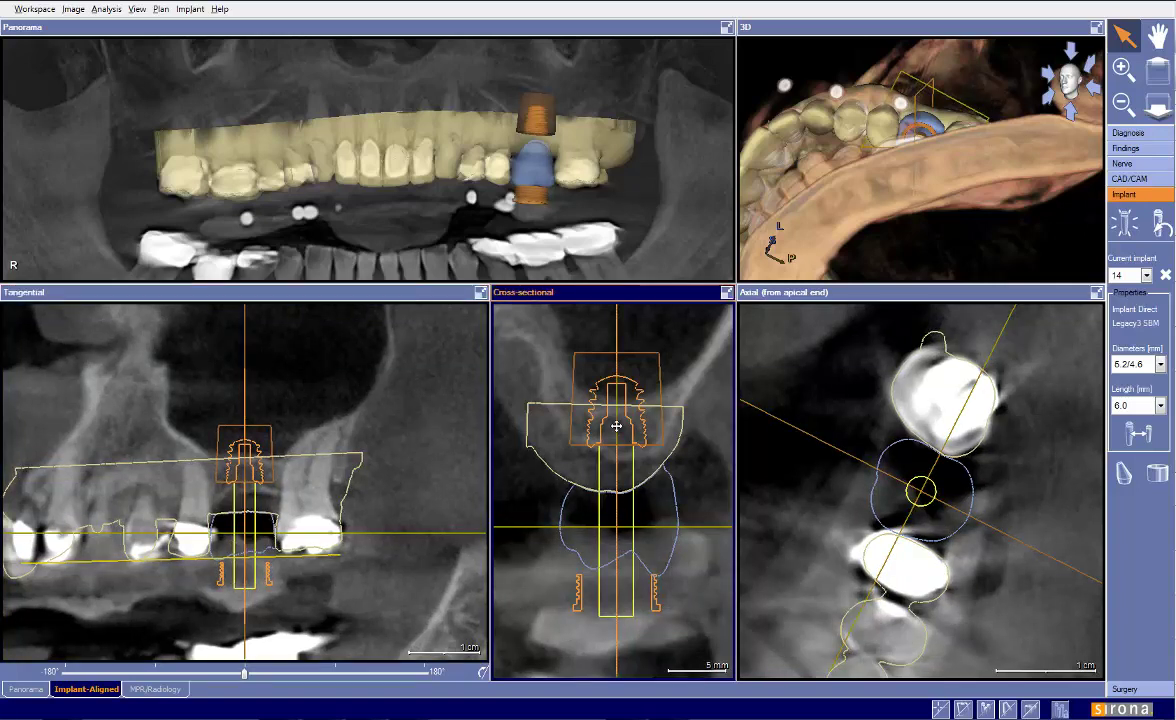
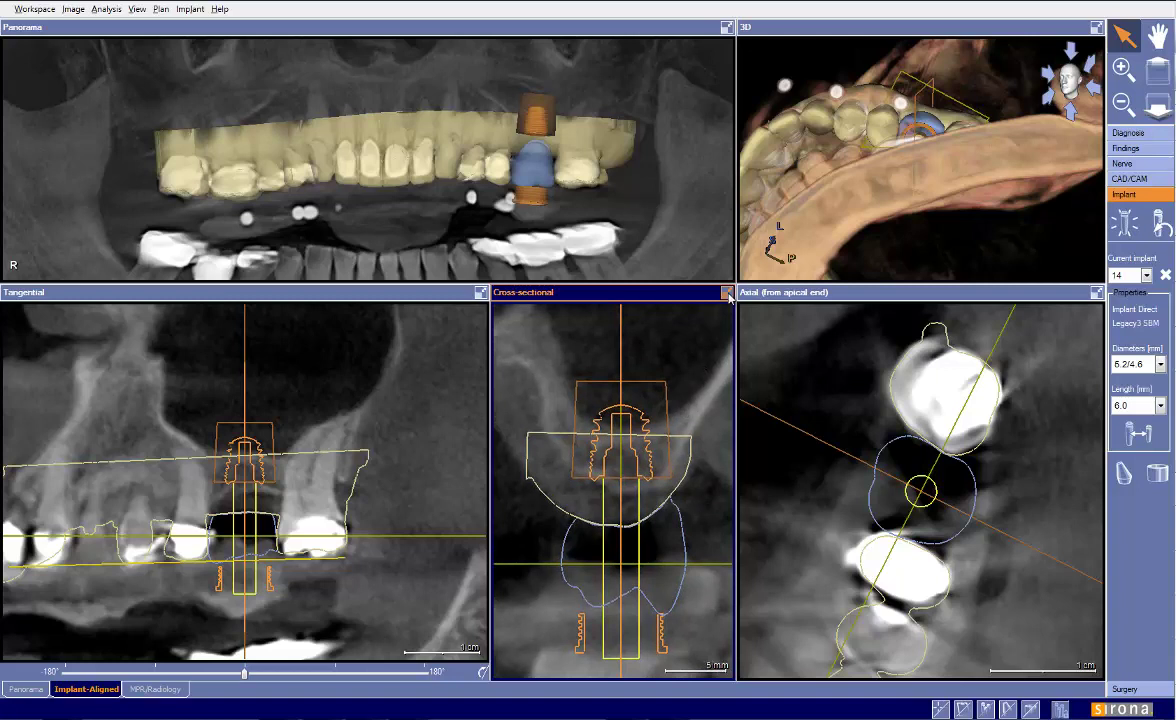
Hide the optical impression and crown outlines, return to the implant tools, and bring the implant and surrounding bone closer in the cross-section.
{"action": "left_click", "coordinate": [1129, 178]}
{"action": "left_click", "coordinate": [1121, 207]}
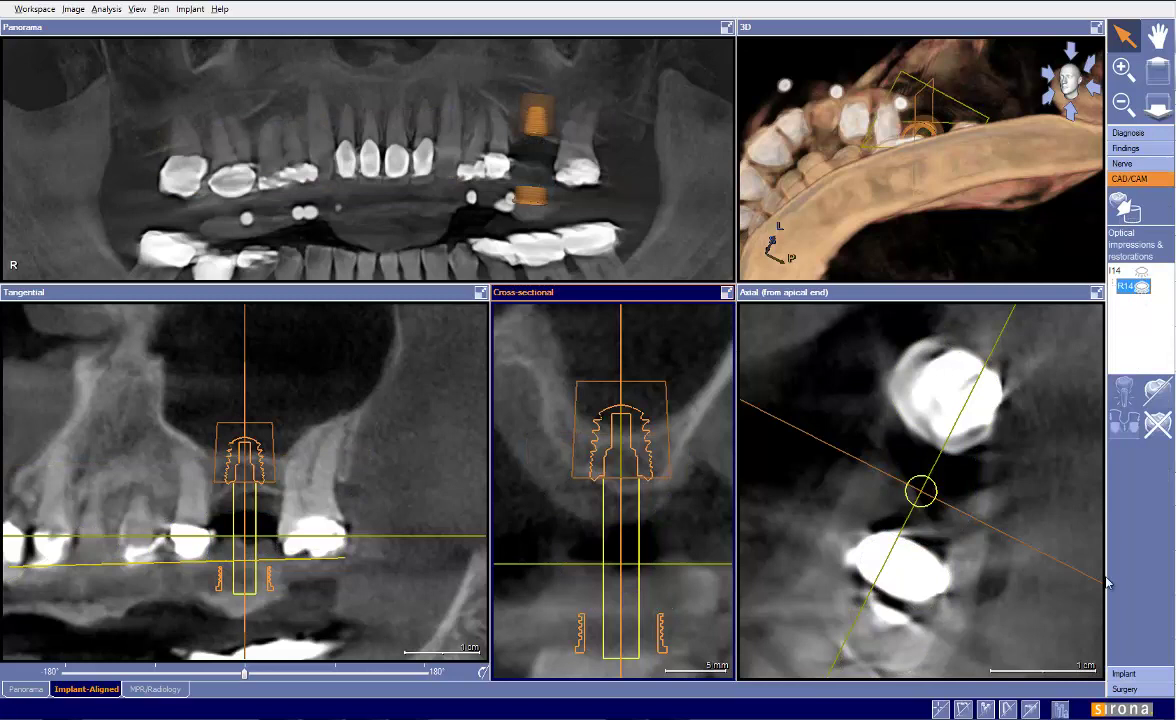
{"action": "left_click", "coordinate": [1124, 674]}
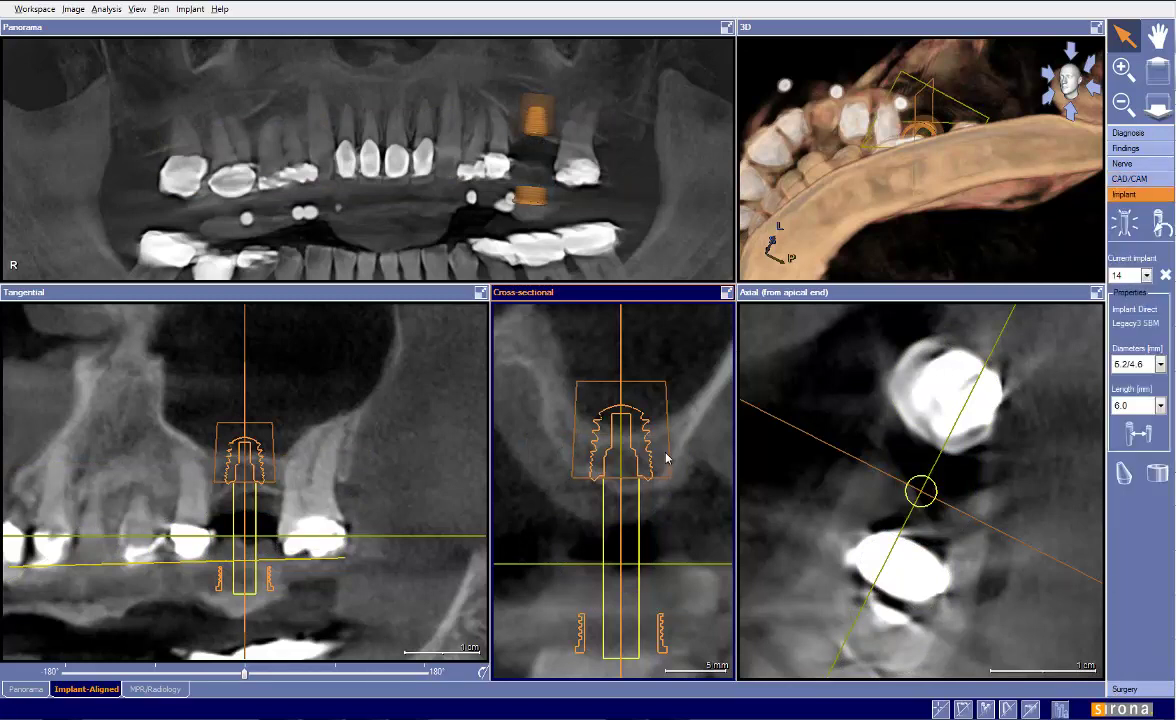
{"action": "left_click_drag", "start_coordinate": [667, 462], "coordinate": [667, 522]}
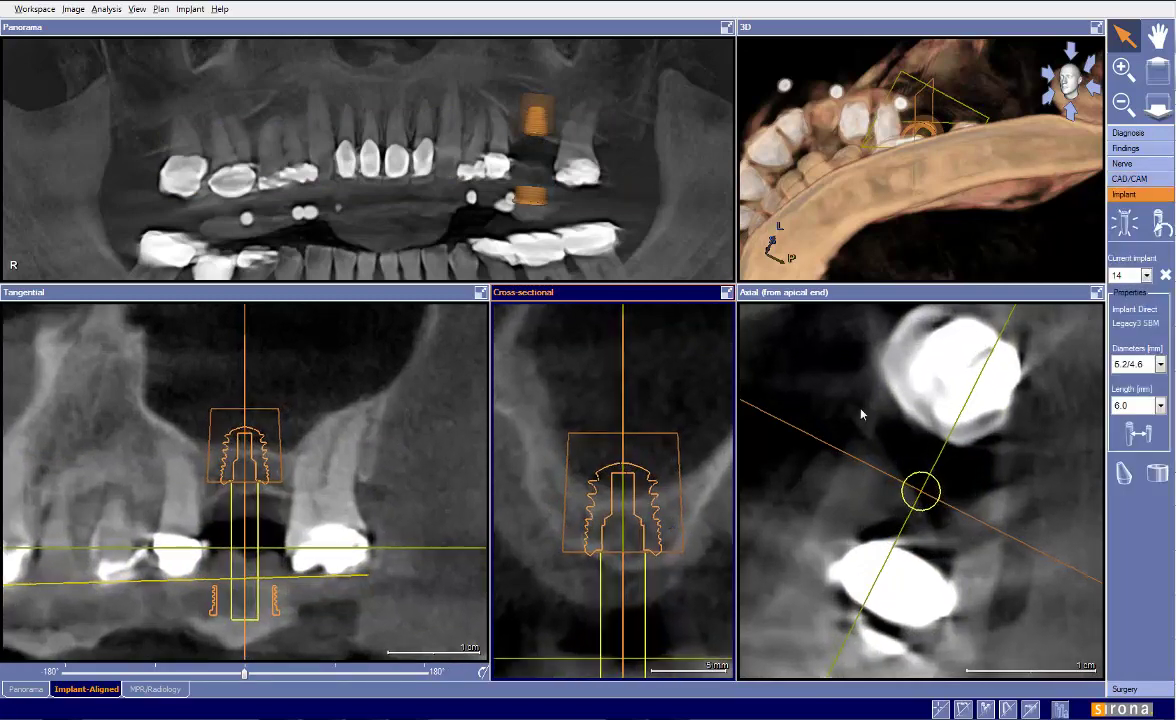
Measure the bone height from the sinus floor to the ridge crest along the implant axis in the cross-section, and delete the measurement.
{"action": "left_click", "coordinate": [1128, 132]}
{"action": "left_click", "coordinate": [1122, 197]}
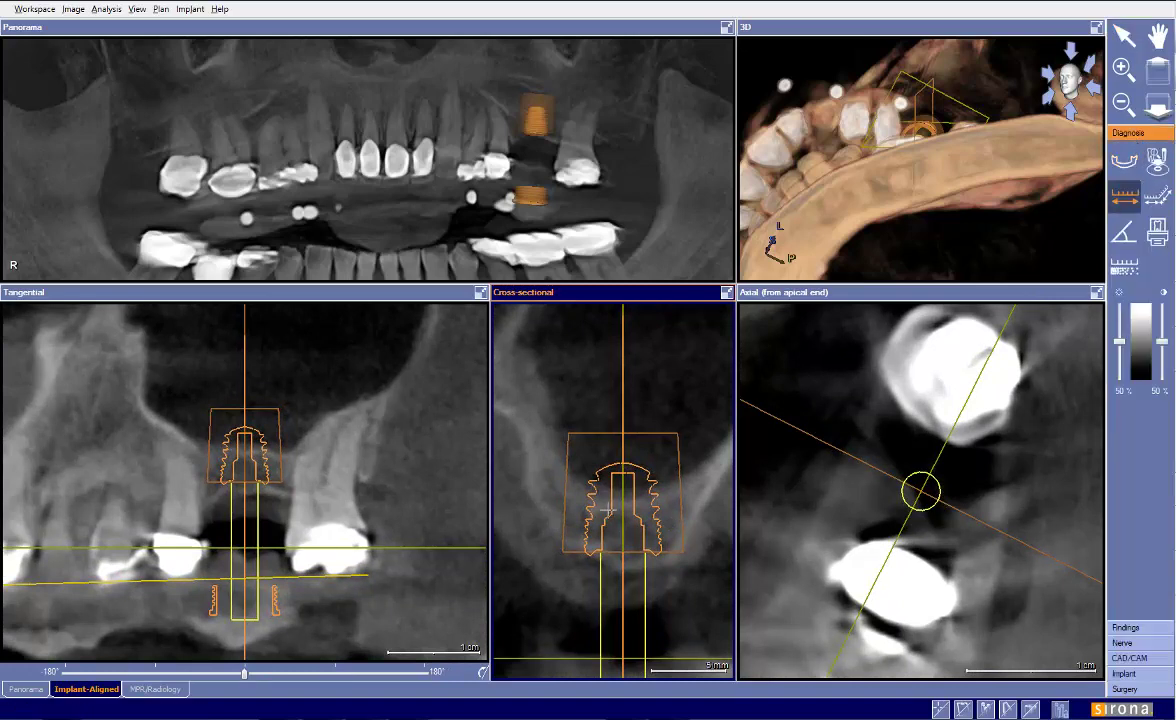
{"action": "left_click_drag", "start_coordinate": [623, 468], "coordinate": [623, 568]}
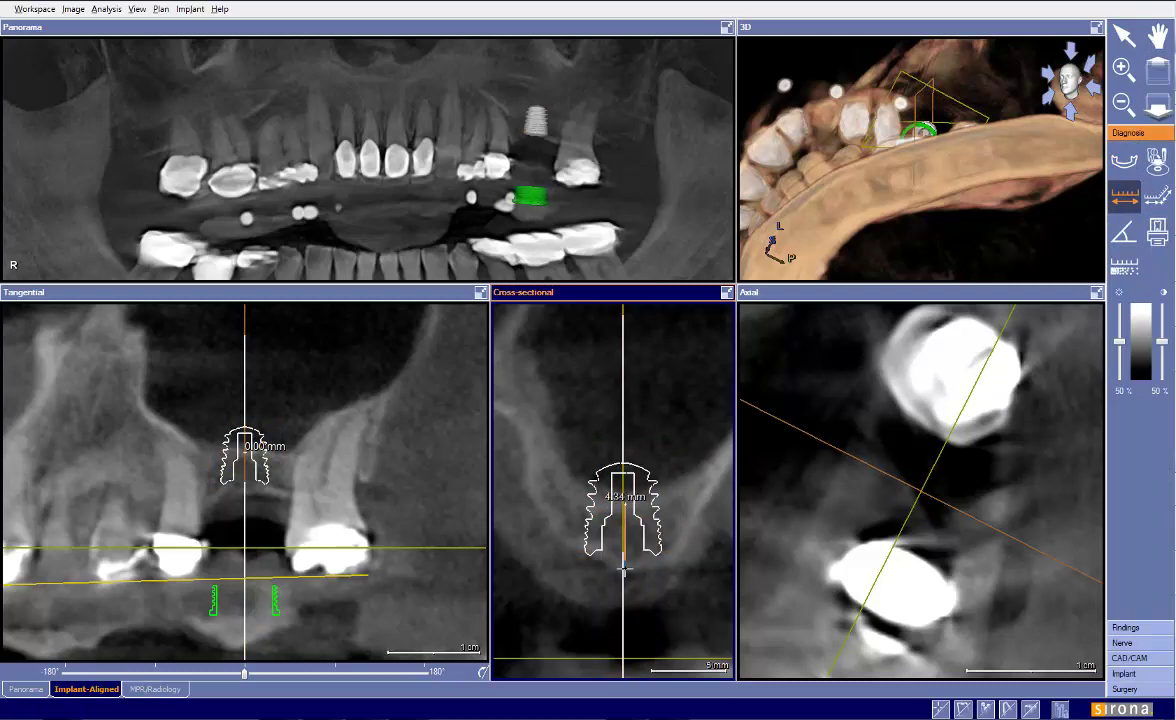
{"action": "right_click", "coordinate": [621, 492]}
{"action": "left_click", "coordinate": [650, 499]}
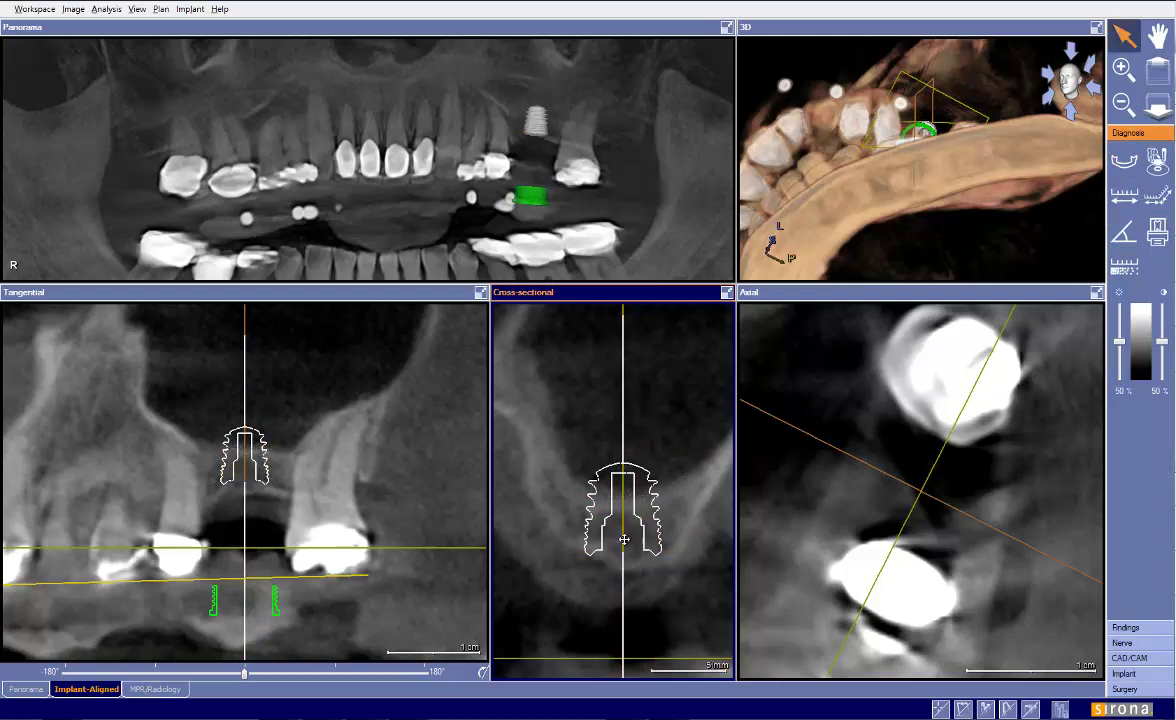
Measure the distance from the sinus floor to the implant apex, examine it in the enlarged cross-section, and delete the measurement.
{"action": "left_click", "coordinate": [1124, 197]}
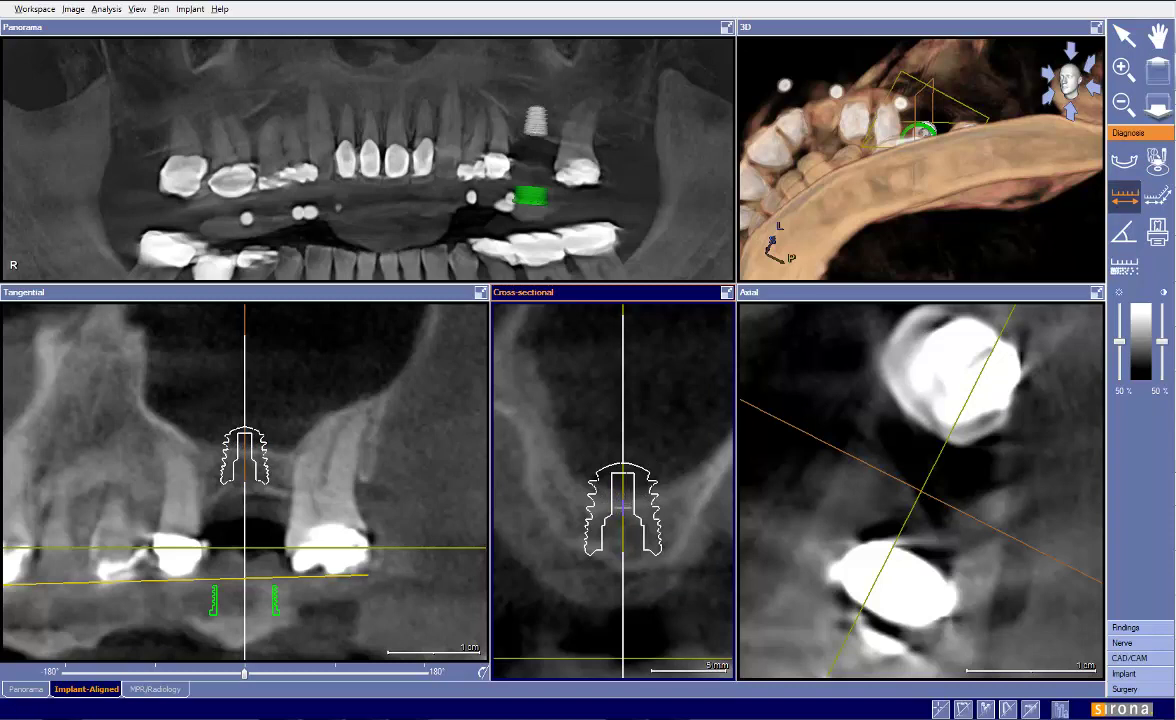
{"action": "left_click_drag", "start_coordinate": [622, 507], "coordinate": [622, 460]}
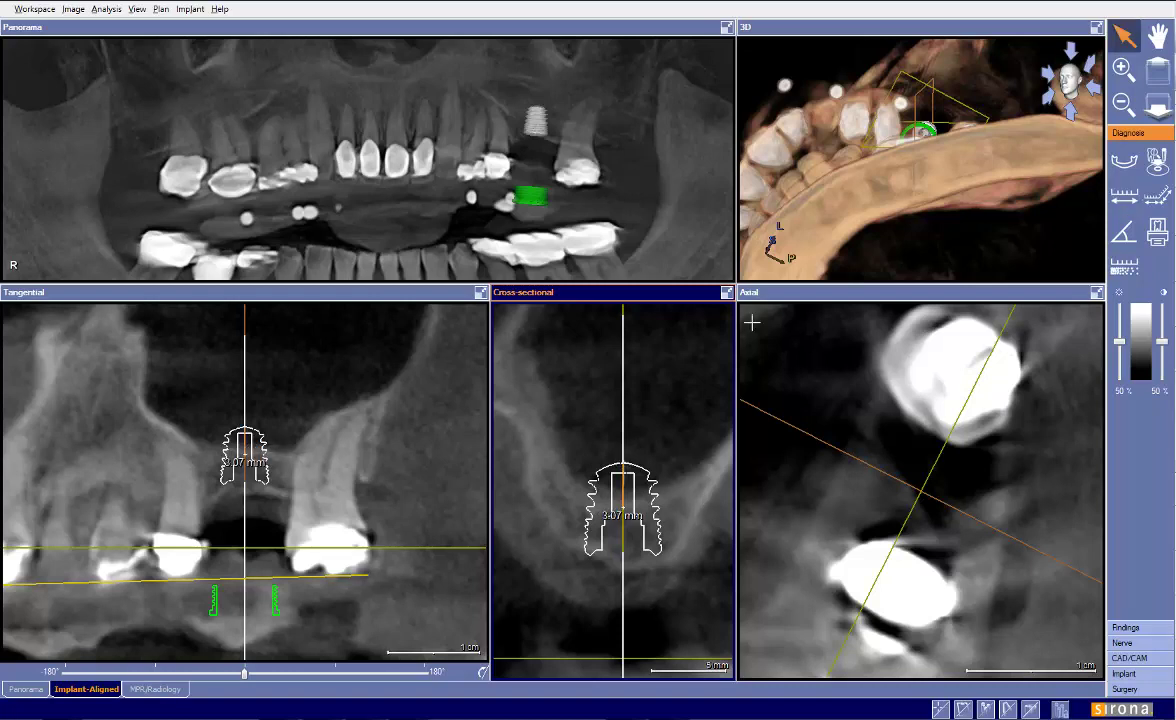
{"action": "left_click", "coordinate": [726, 292]}
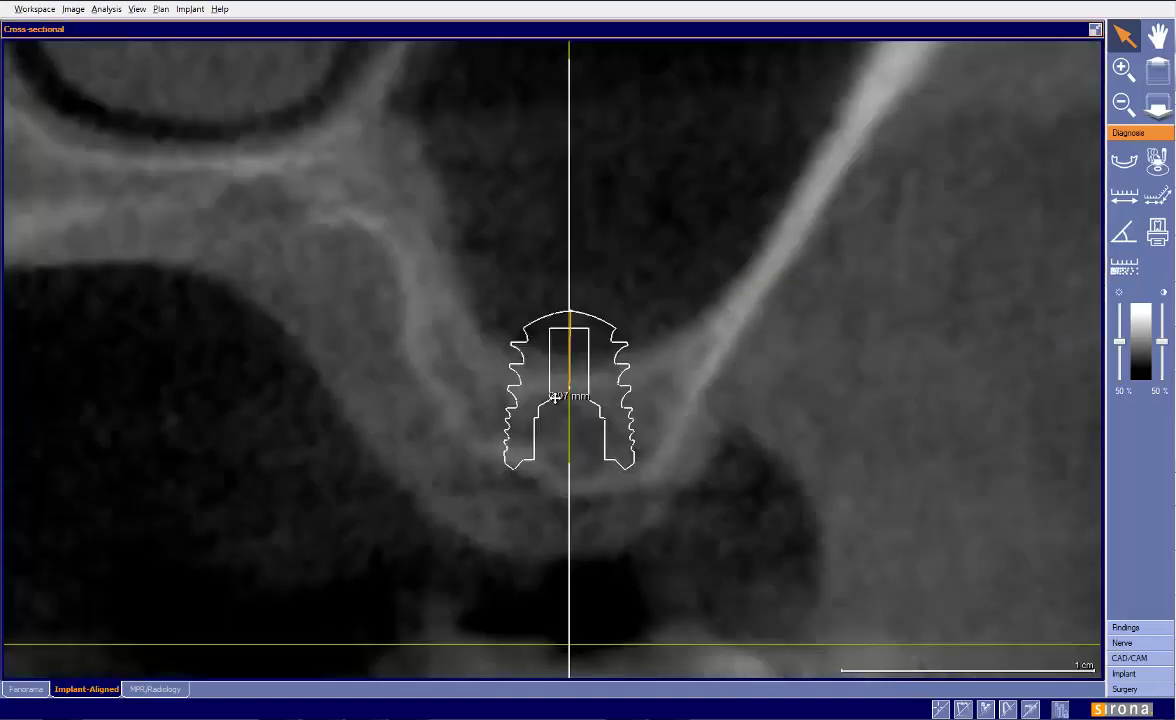
{"action": "right_click", "coordinate": [522, 312]}
{"action": "left_click", "coordinate": [556, 325]}
{"action": "left_click", "coordinate": [1095, 29]}
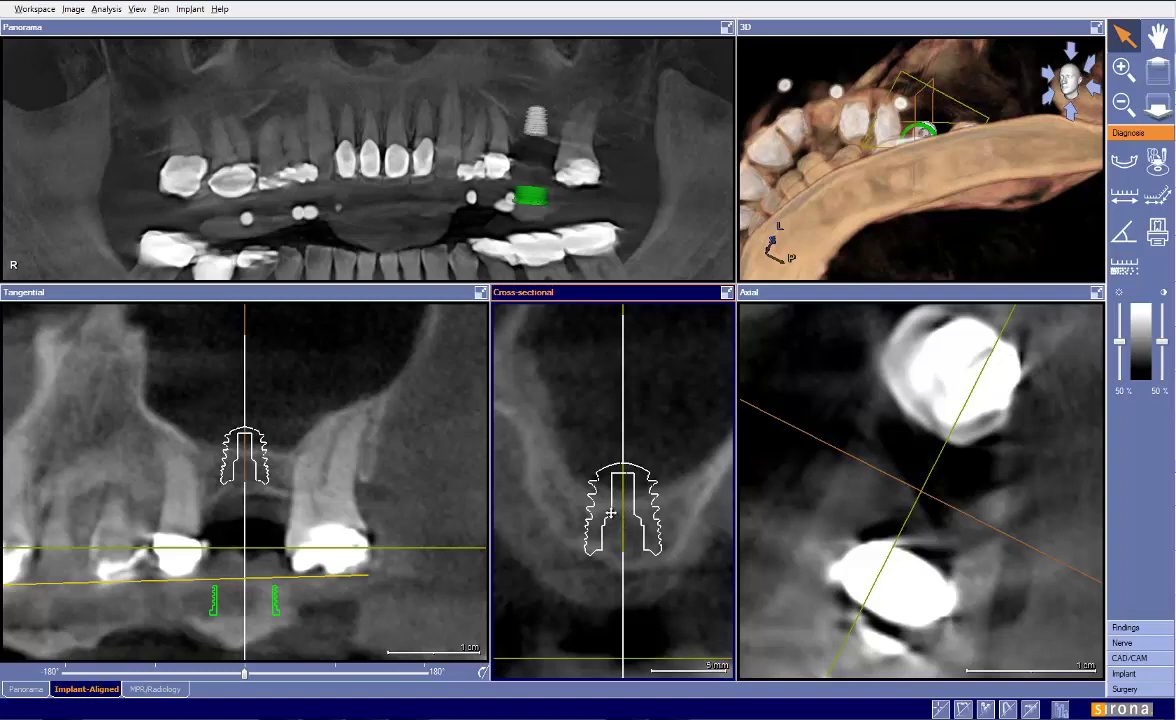
Return to the implant tools, select implant 14, and shift it slightly toward the ridge crest in the cross-section.
{"action": "left_click", "coordinate": [1124, 673]}
{"action": "left_click", "coordinate": [598, 470]}
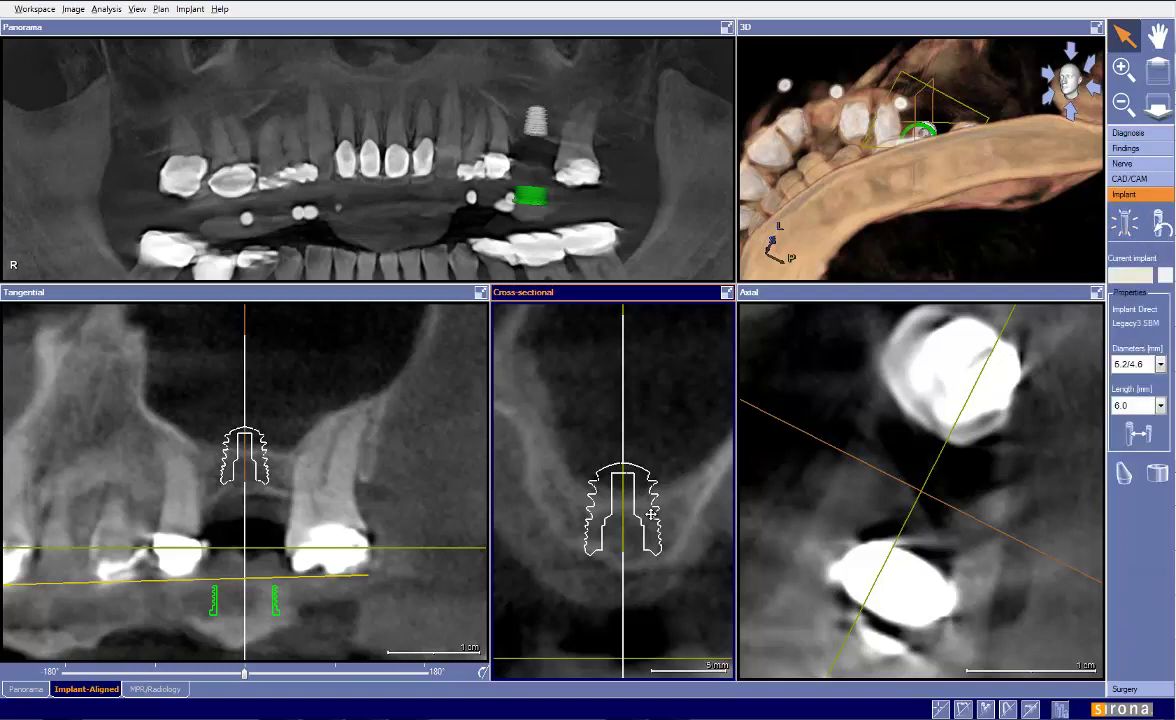
{"action": "middle_click_drag", "start_coordinate": [566, 365], "coordinate": [558, 336]}
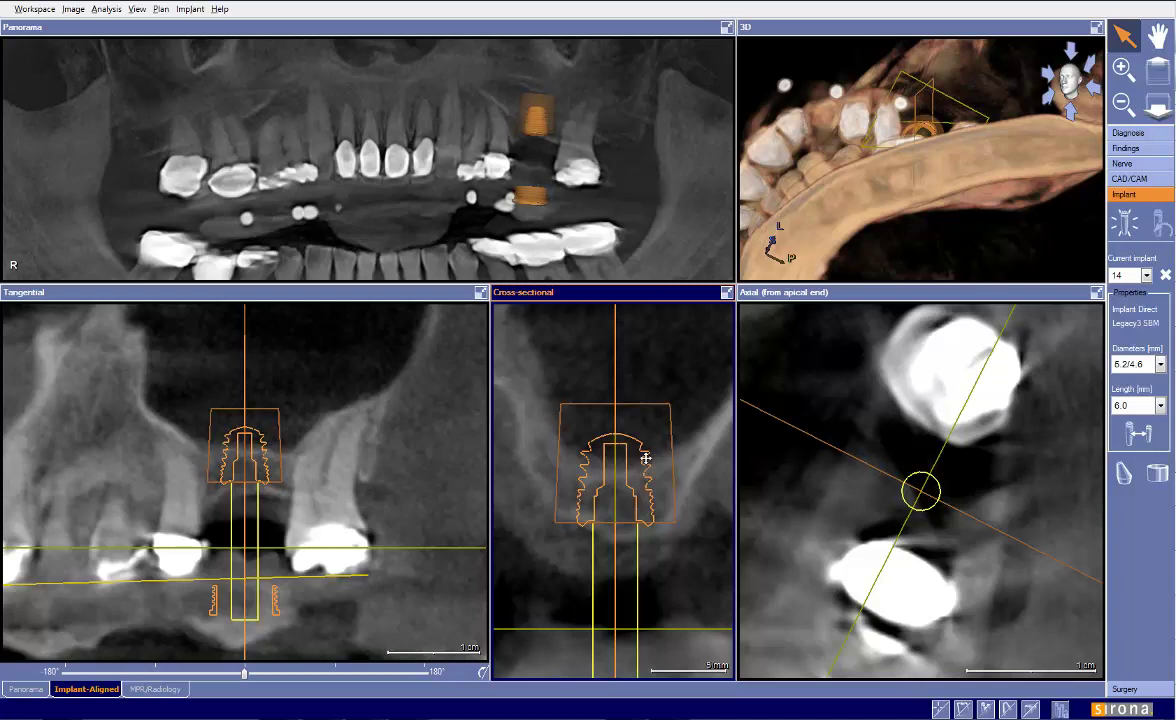
{"action": "left_click_drag", "start_coordinate": [624, 470], "coordinate": [624, 480]}
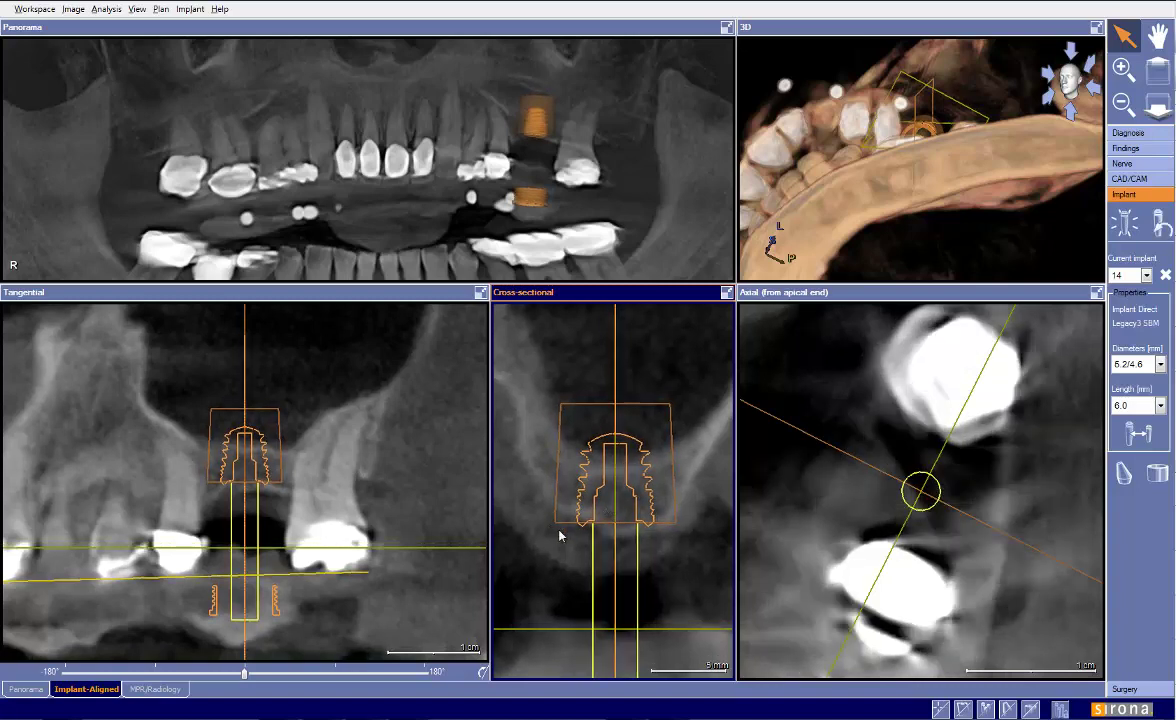